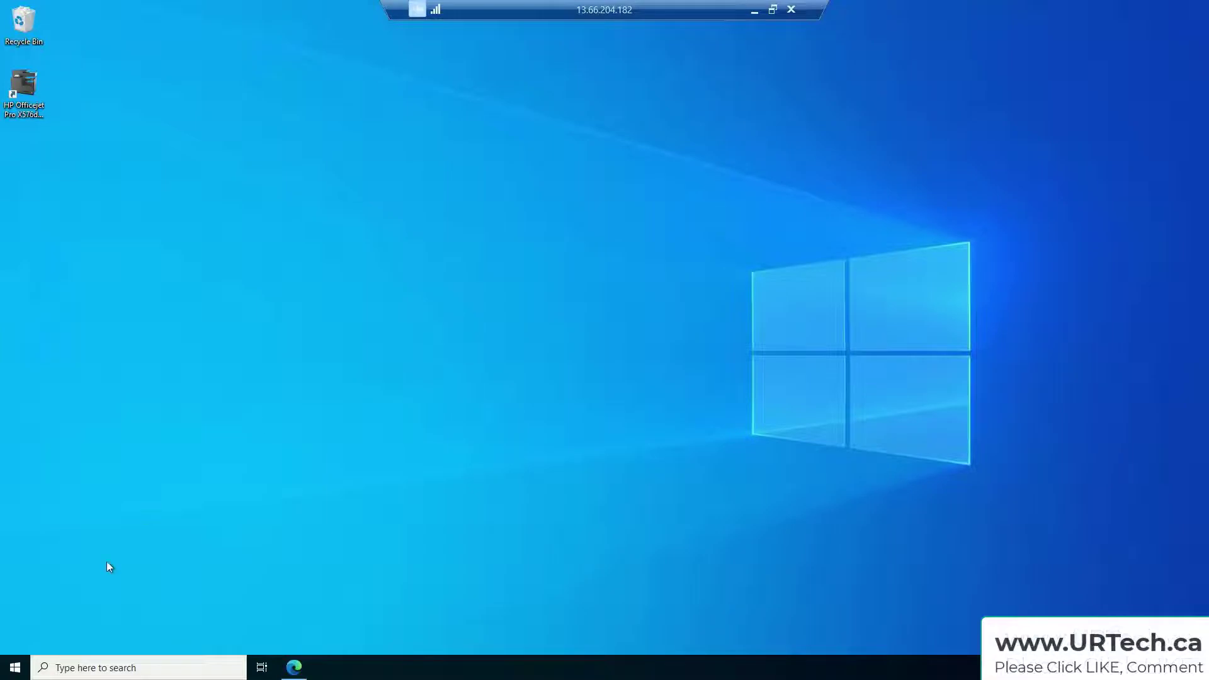
Step: Search 'printer' to open Printers & scanners and expand the HP Officejet entry
{"action": "left_click", "coordinate": [15, 669]}
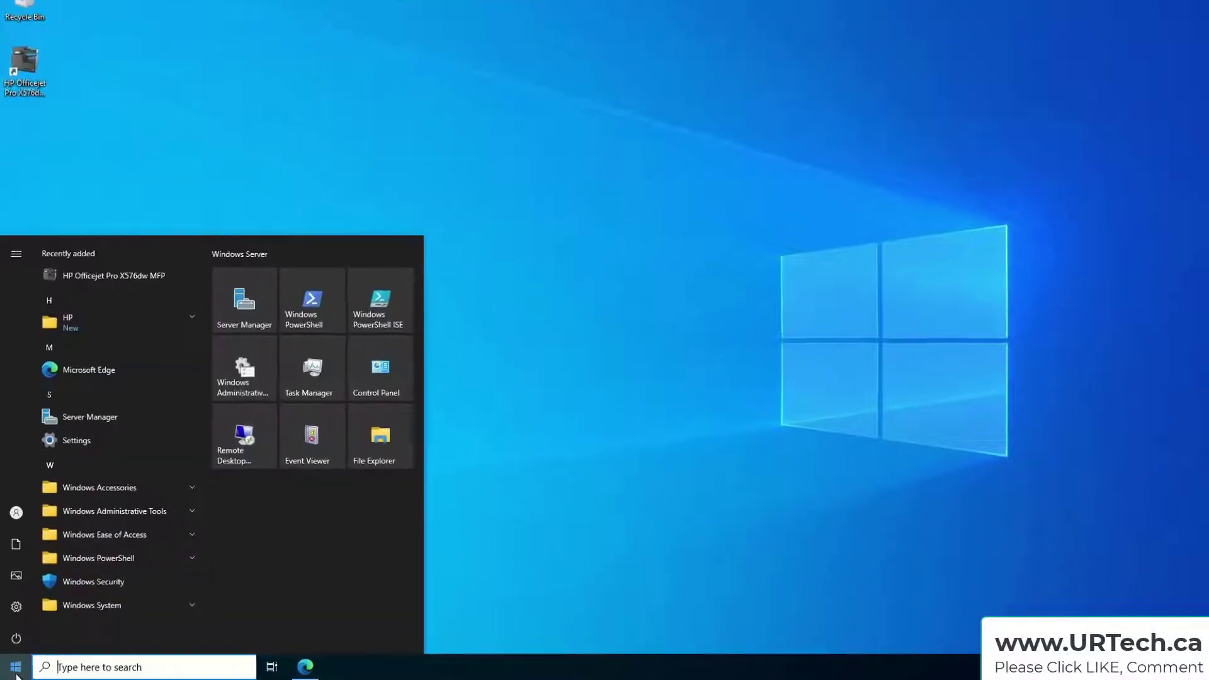
{"action": "type", "text": "printer"}
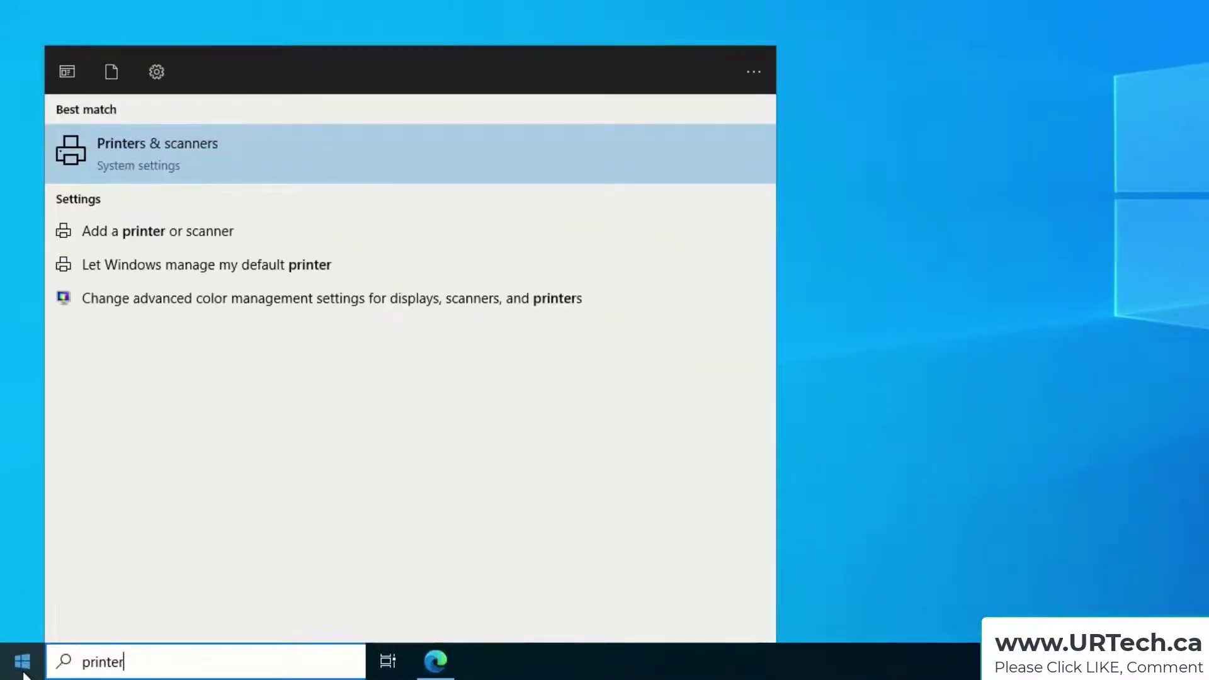
{"action": "key", "text": "Return"}
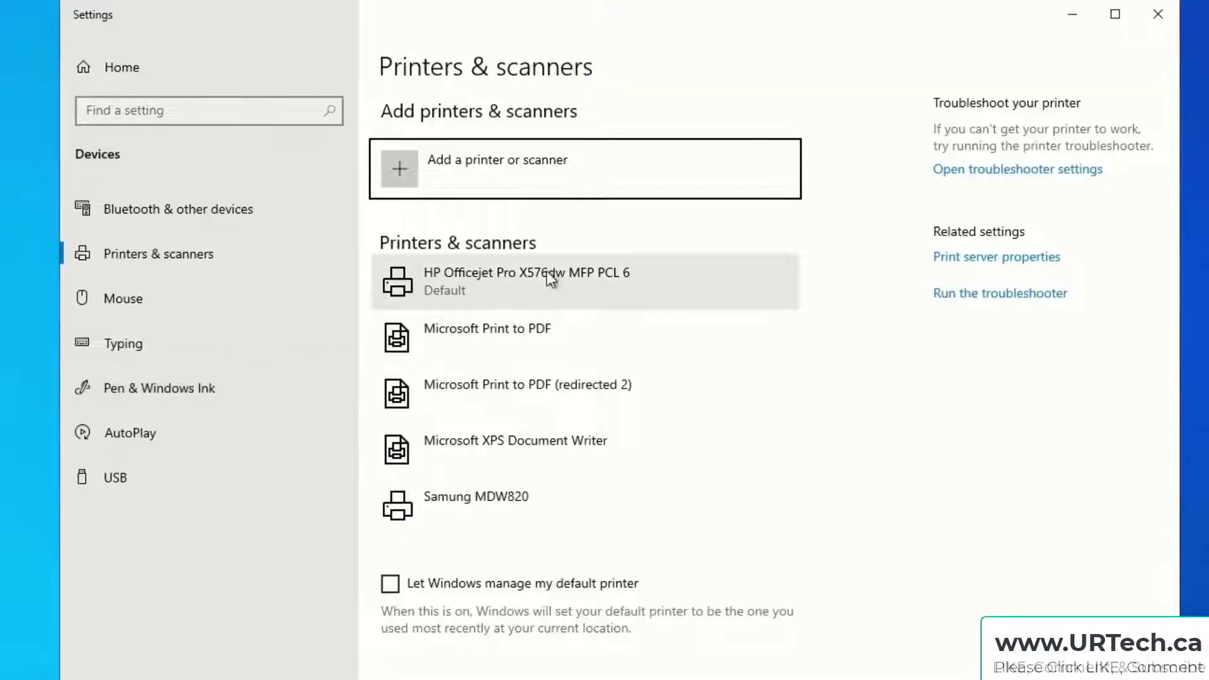
{"action": "left_click", "coordinate": [545, 276]}
{"action": "left_click", "coordinate": [475, 546]}
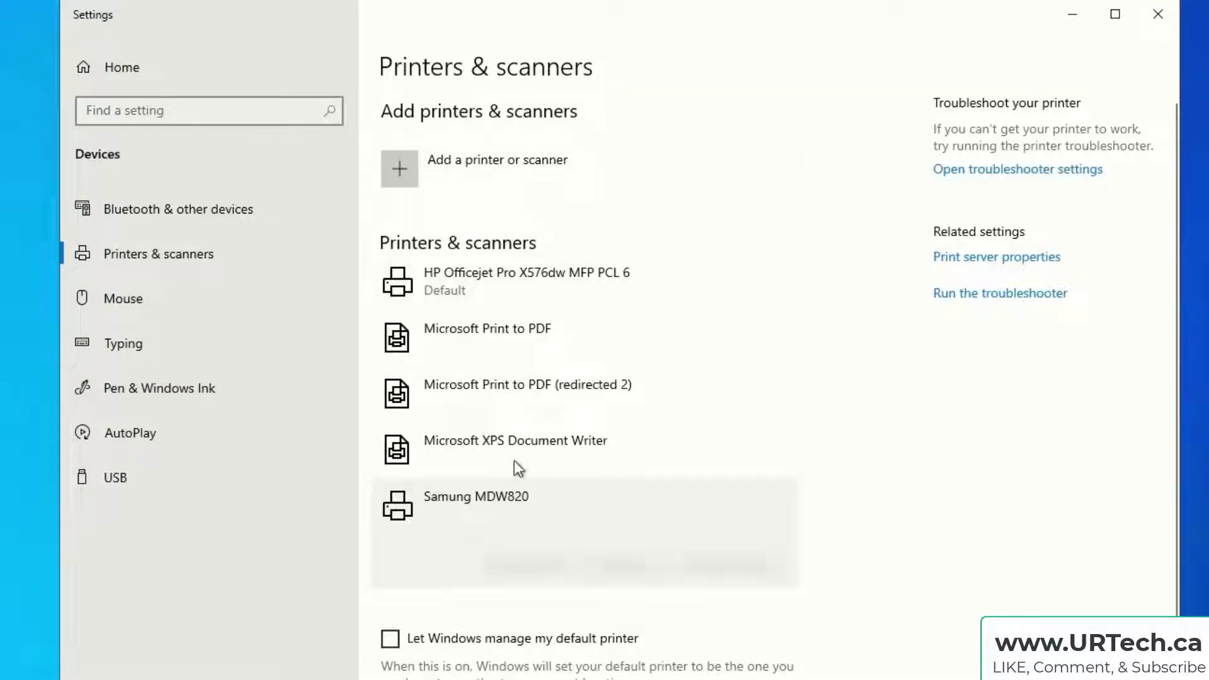
{"action": "left_click", "coordinate": [492, 276]}
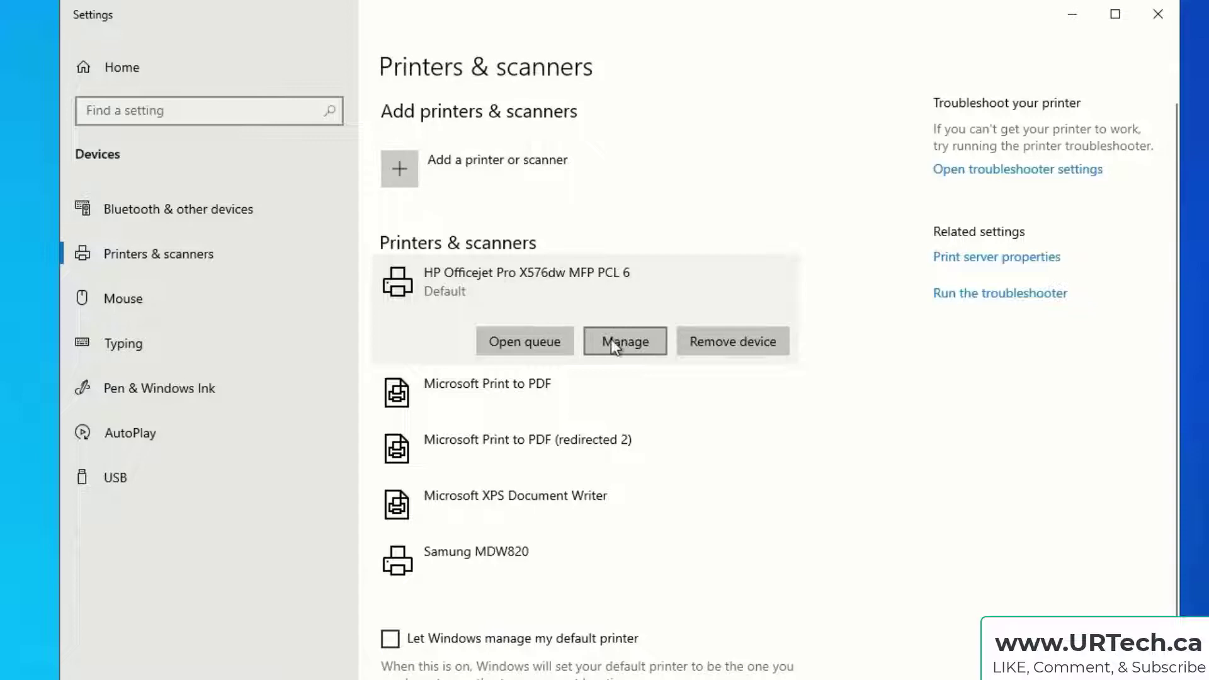
Step: Open the HP Officejet's Sharing properties, showing share name HR-HP-X576dw
{"action": "left_click", "coordinate": [547, 342]}
{"action": "left_click", "coordinate": [47, 90]}
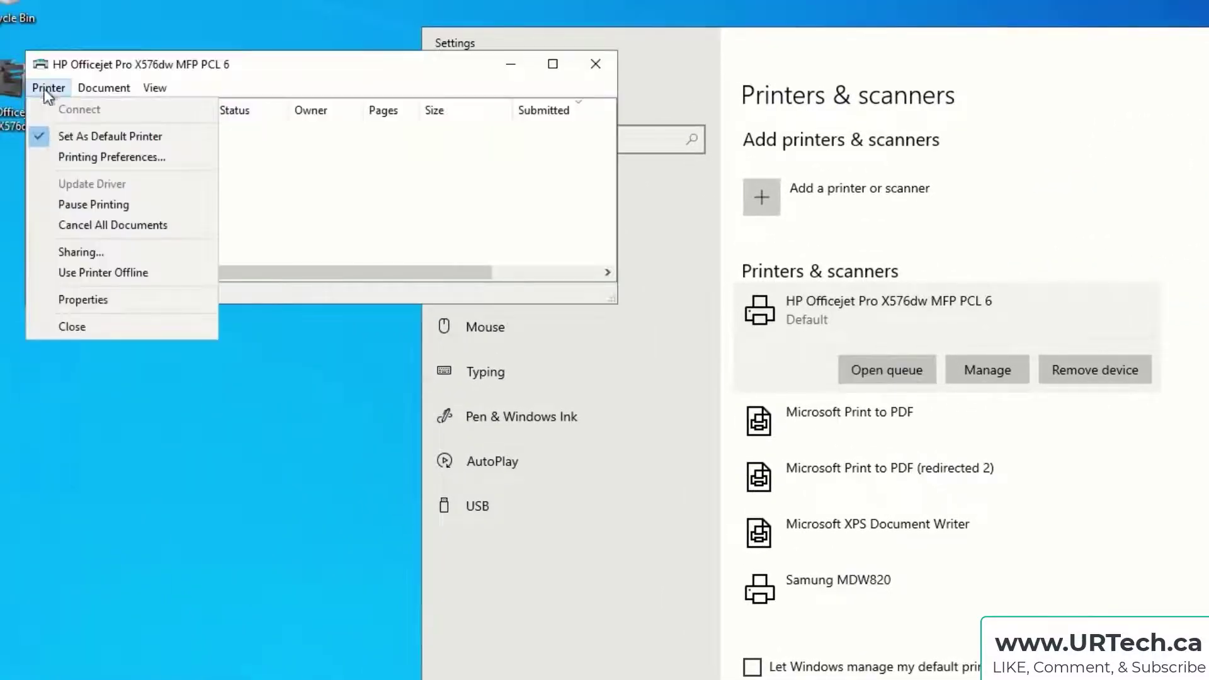
{"action": "left_click", "coordinate": [107, 296]}
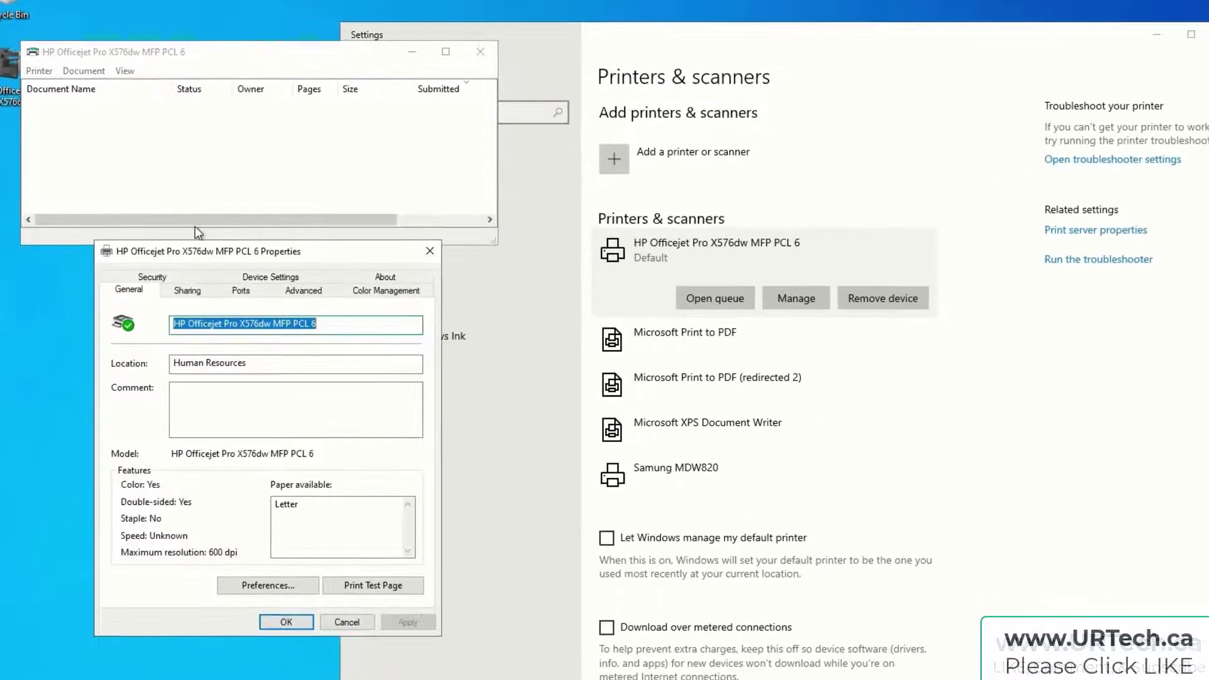
{"action": "left_click", "coordinate": [188, 290]}
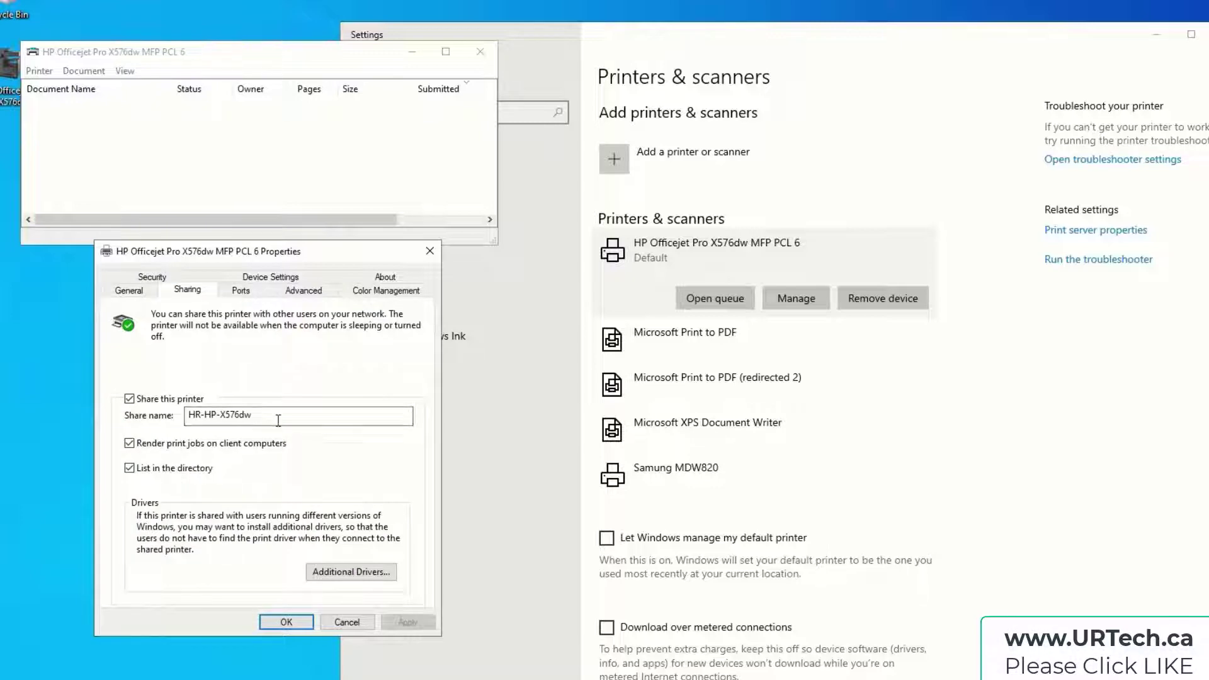
{"action": "double_click", "coordinate": [279, 421]}
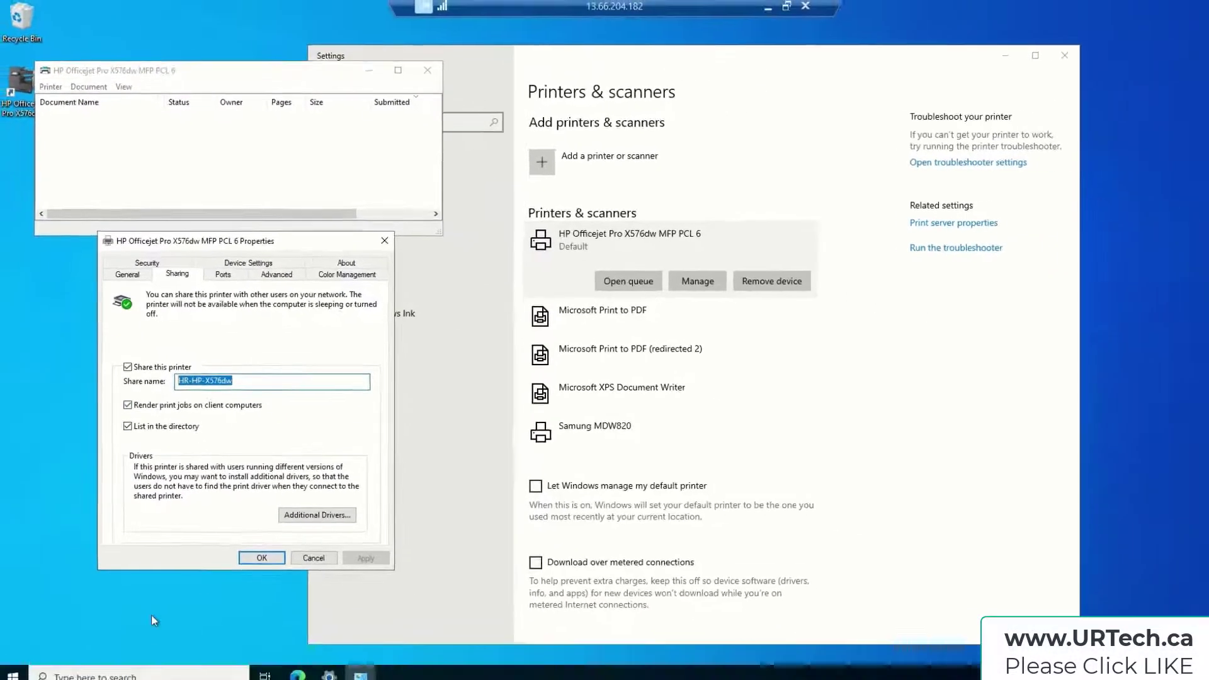
Step: Open a new File Explorer window with Win+E
{"action": "key", "text": "super"}
{"action": "key", "text": "Escape"}
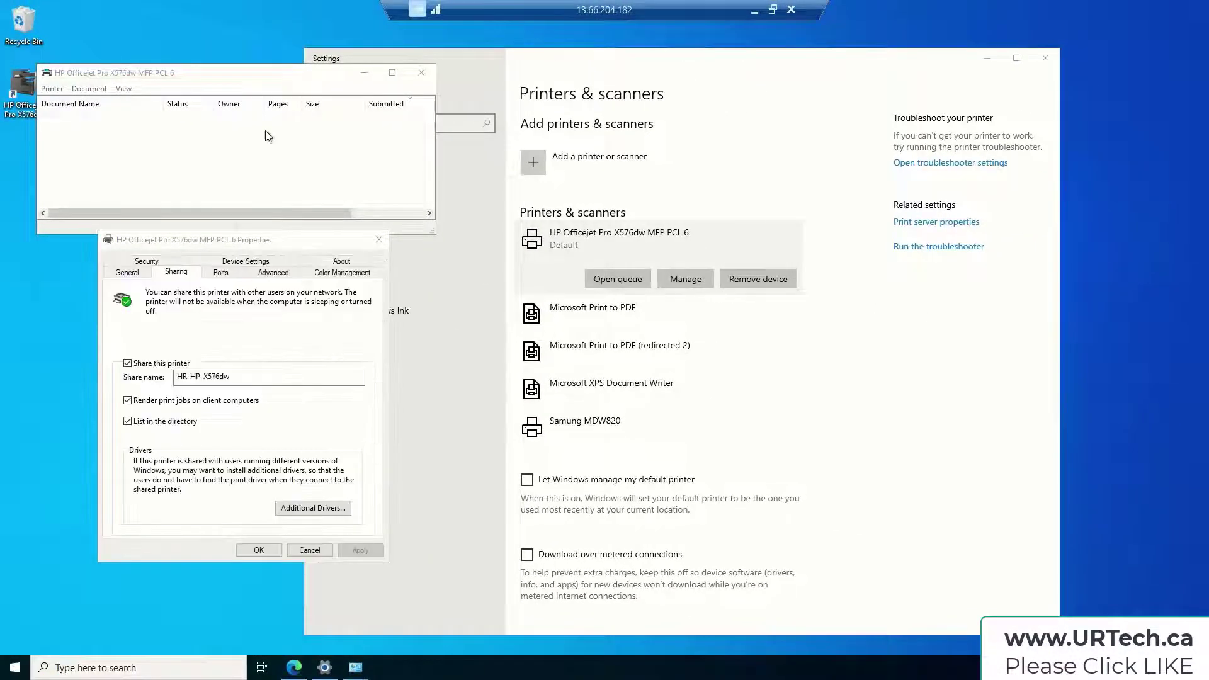
{"action": "key", "text": "super+e"}
Step: Browse to \\localhost to list the local server's network shares
{"action": "left_click", "coordinate": [602, 332]}
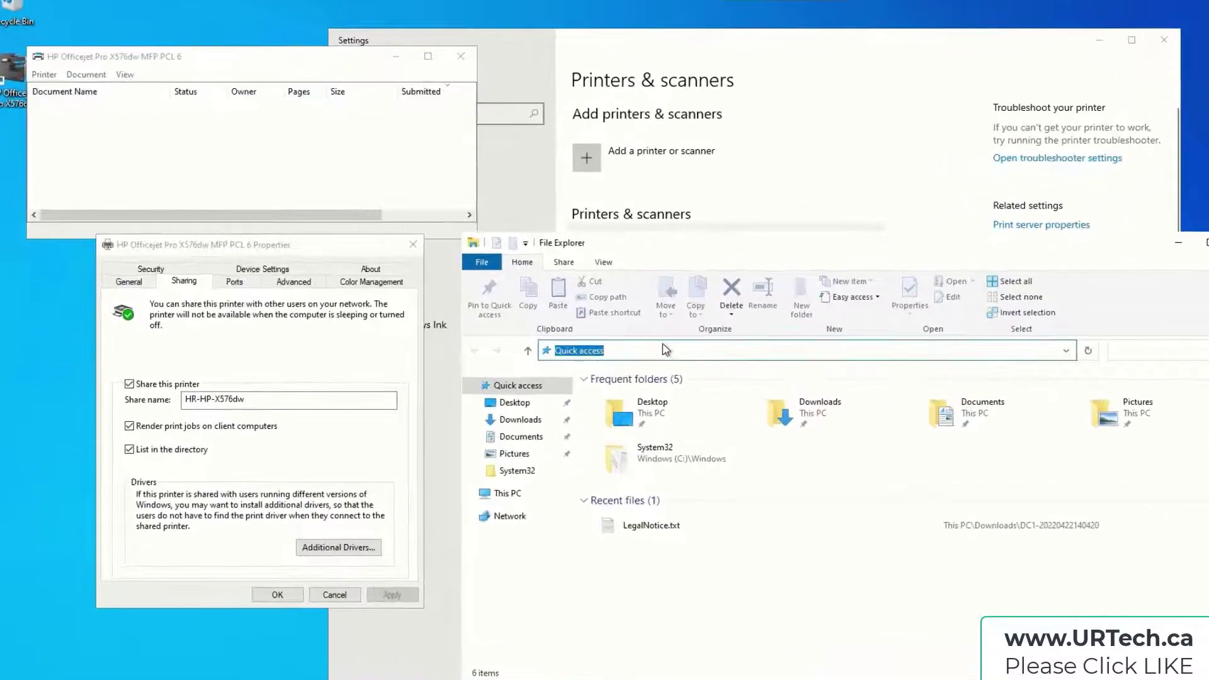
{"action": "type", "text": "\\\\local"}
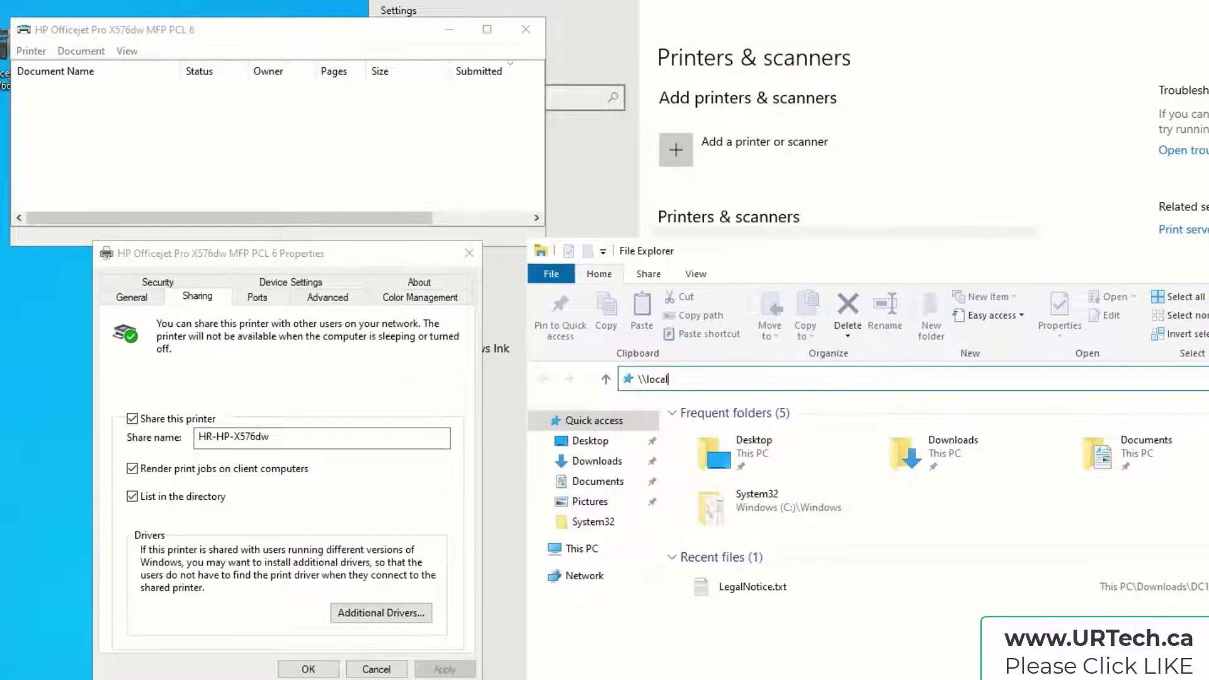
{"action": "type", "text": "host"}
{"action": "key", "text": "Return"}
{"action": "left_click_drag", "start_coordinate": [972, 255], "coordinate": [924, 247]}
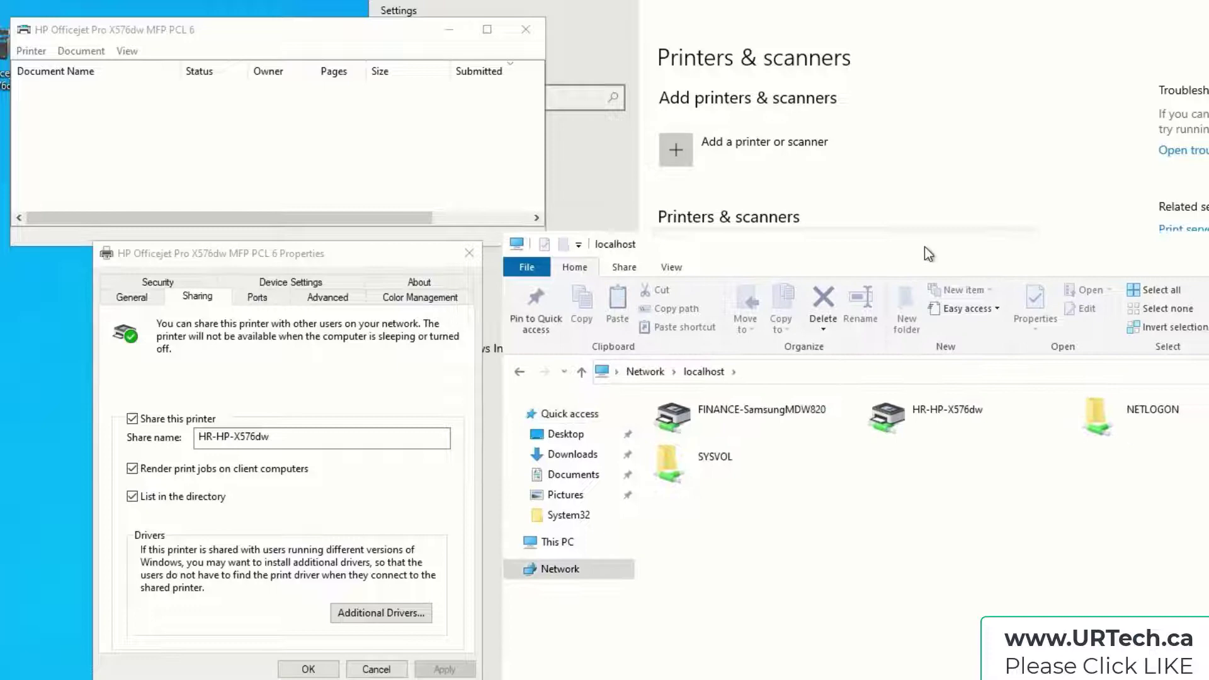
Step: Select the FINANCE-SamsungMDW820 and HR-HP-X576dw printer shares
{"action": "left_click", "coordinate": [756, 412]}
{"action": "left_click", "coordinate": [847, 422]}
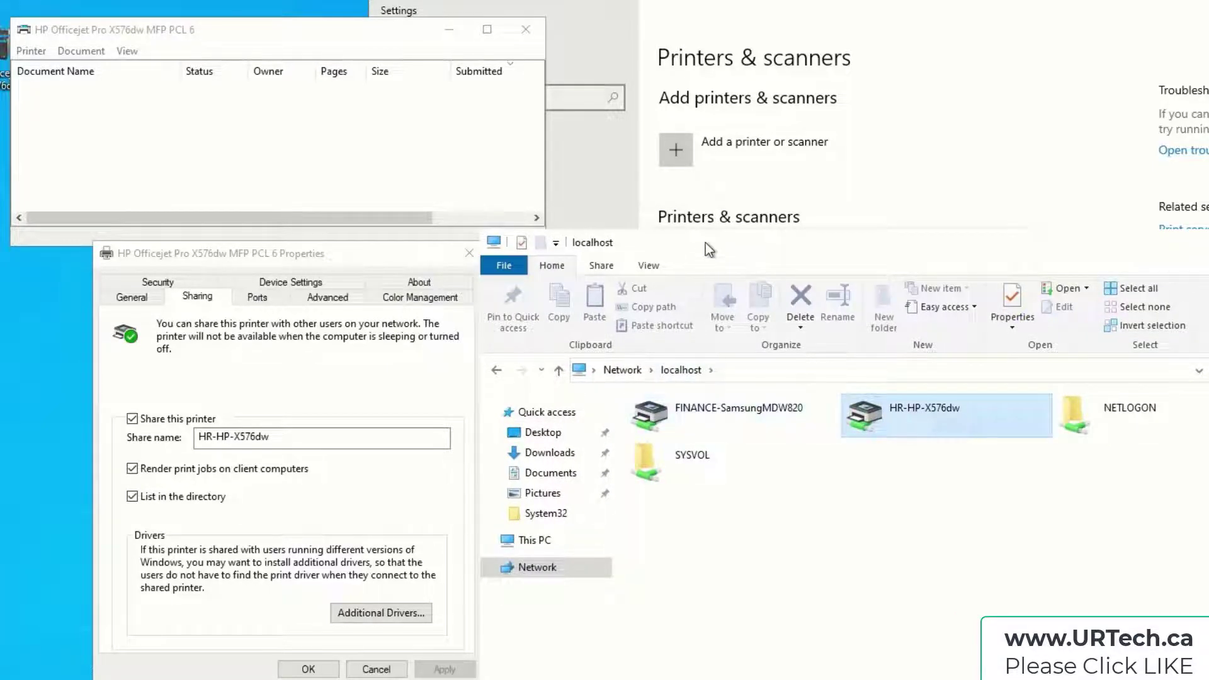
{"action": "left_click_drag", "start_coordinate": [705, 243], "coordinate": [736, 243]}
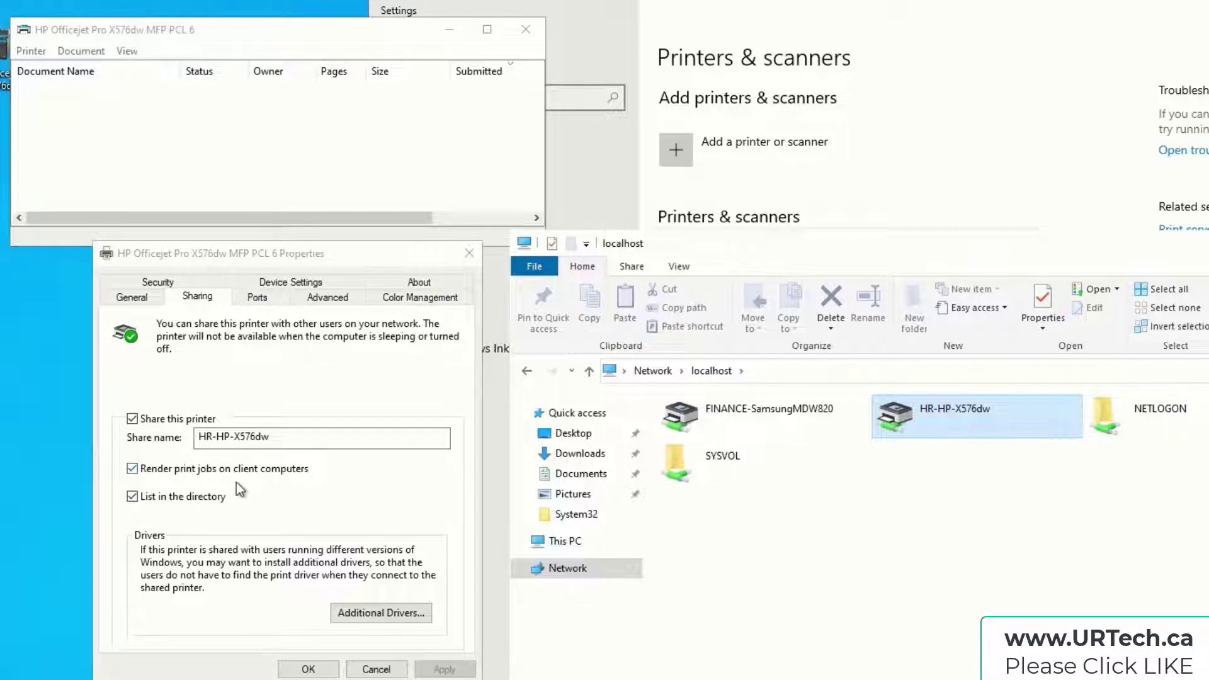
{"action": "key", "text": "super"}
{"action": "key", "text": "super"}
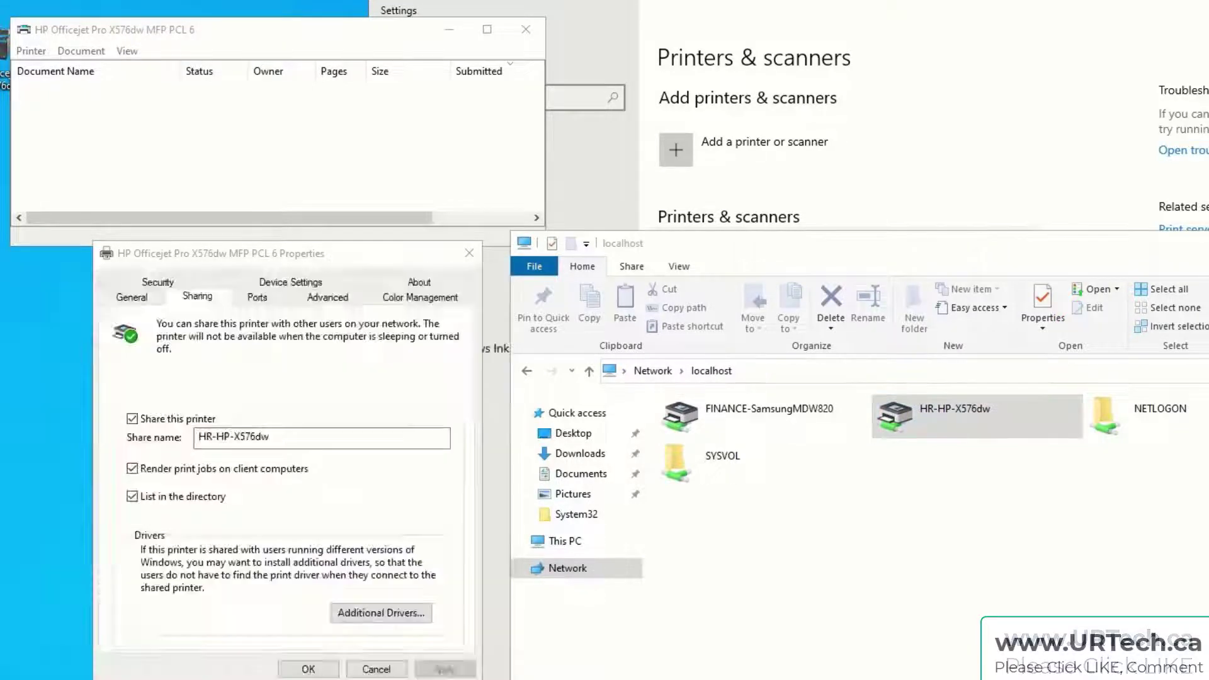
{"action": "key", "text": "super"}
Step: Launch Active Directory Users and Computers and expand urtech.local with a wider tree pane
{"action": "type", "text": "user"}
{"action": "key", "text": "Return"}
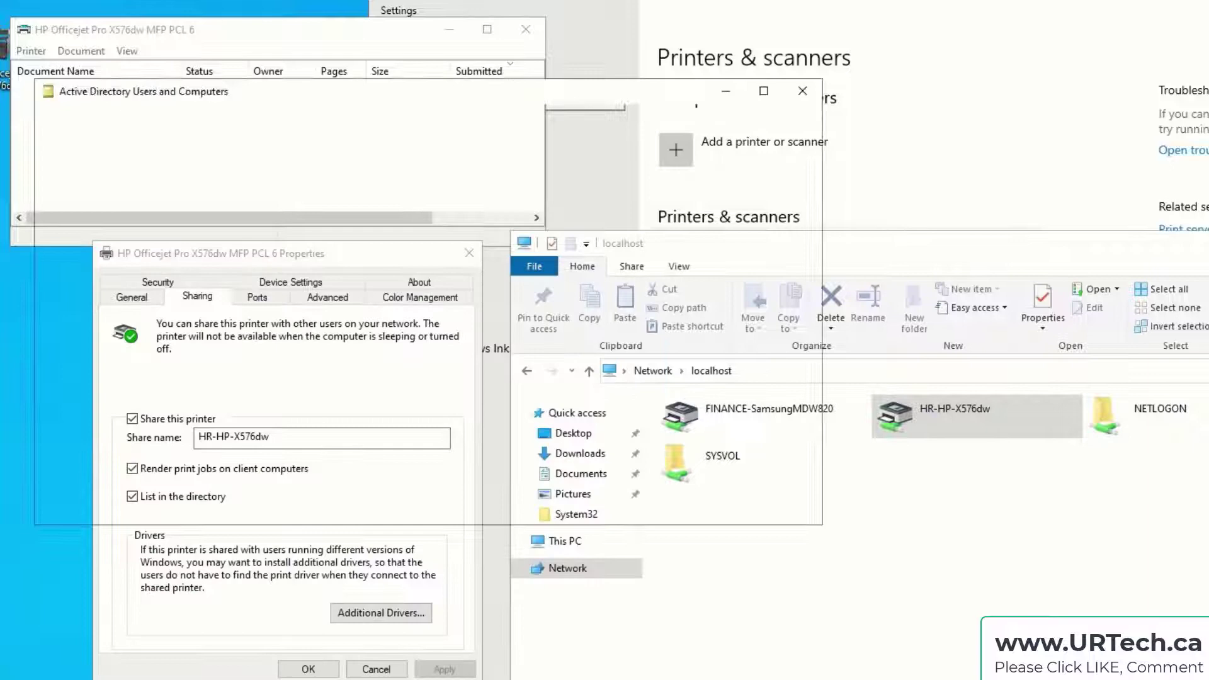
{"action": "left_click", "coordinate": [46, 188]}
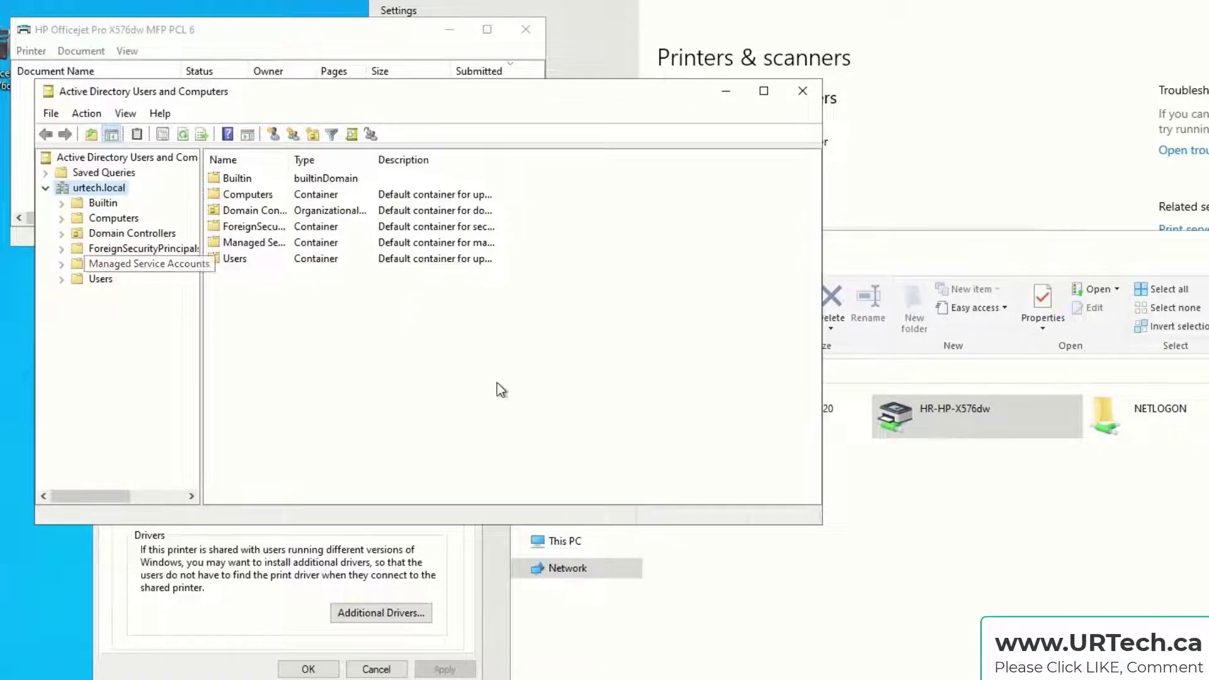
{"action": "left_click_drag", "start_coordinate": [202, 369], "coordinate": [285, 369]}
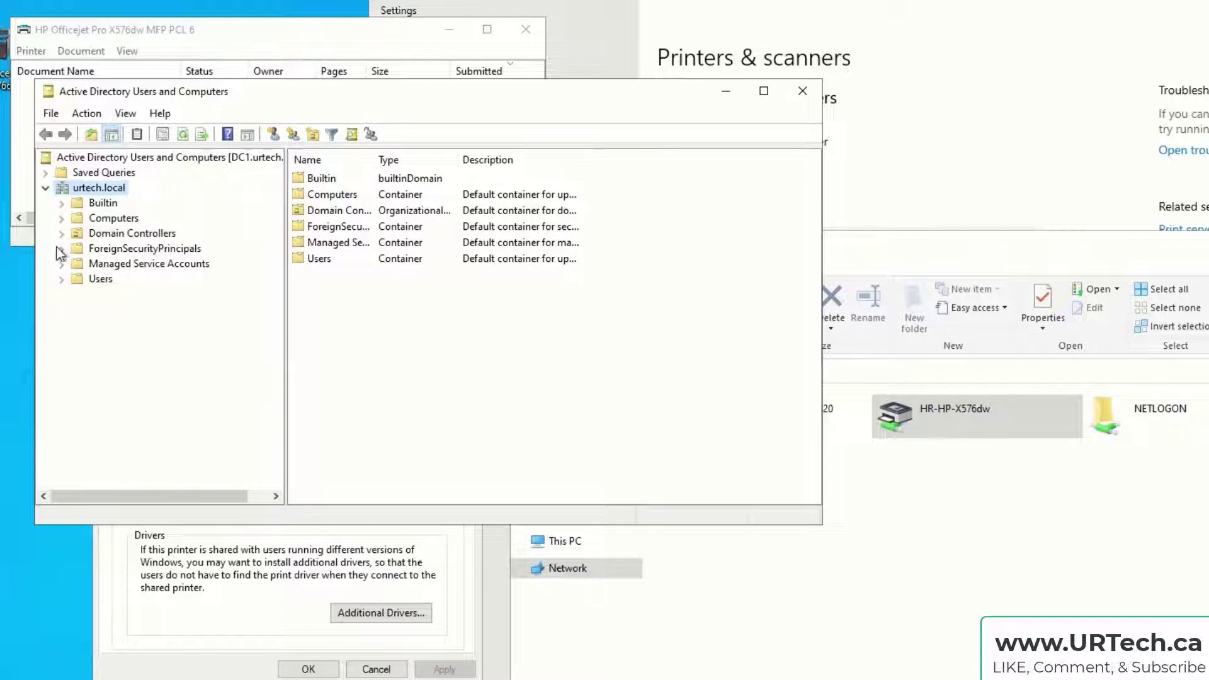
Step: Select DC1 in Domain Controllers, enlarging the window and widening the Site column
{"action": "left_click", "coordinate": [122, 233]}
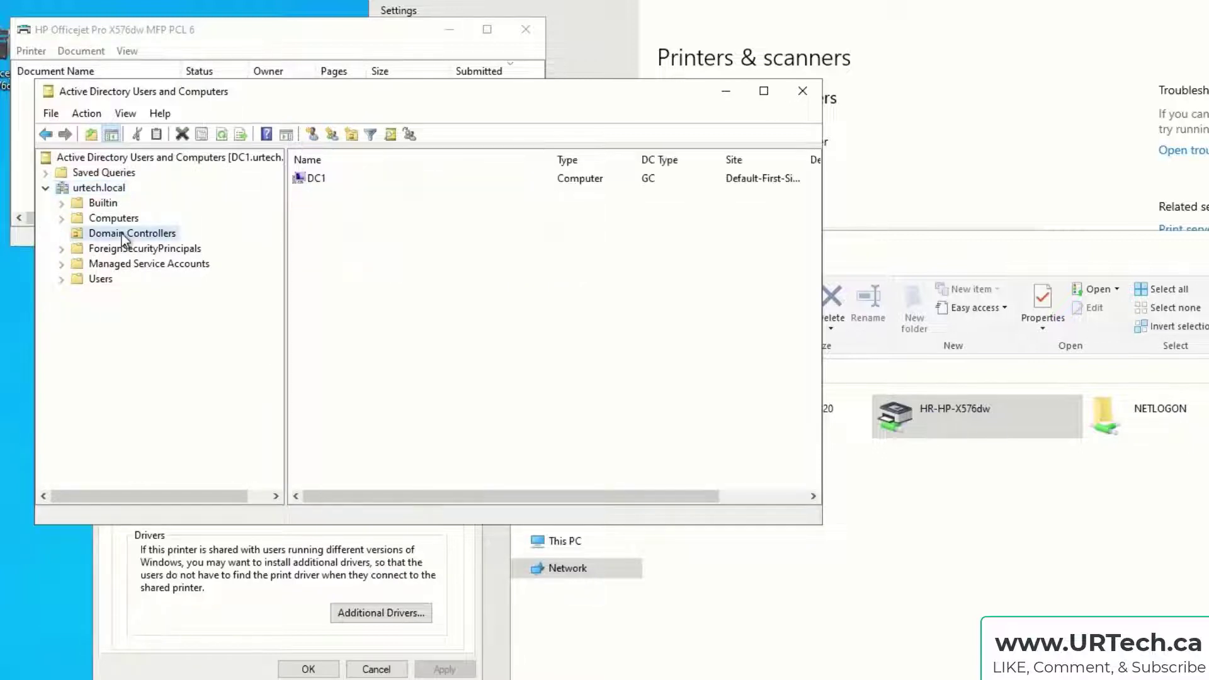
{"action": "left_click", "coordinate": [300, 184]}
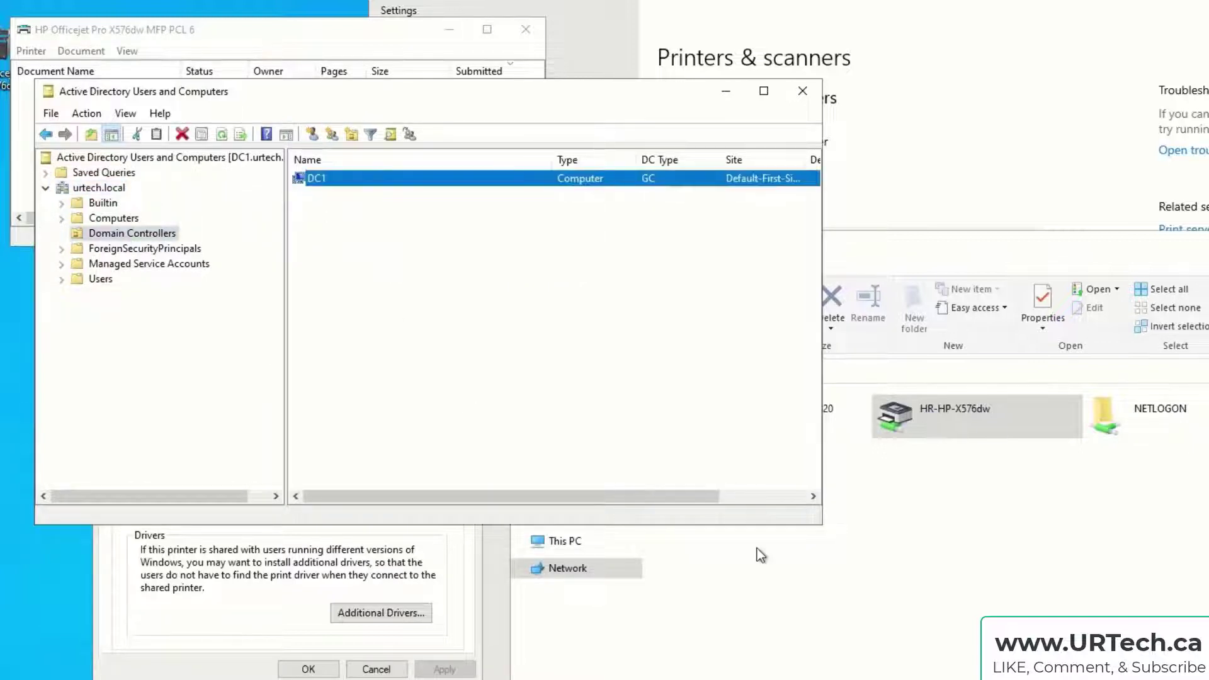
{"action": "left_click_drag", "start_coordinate": [819, 524], "coordinate": [987, 635]}
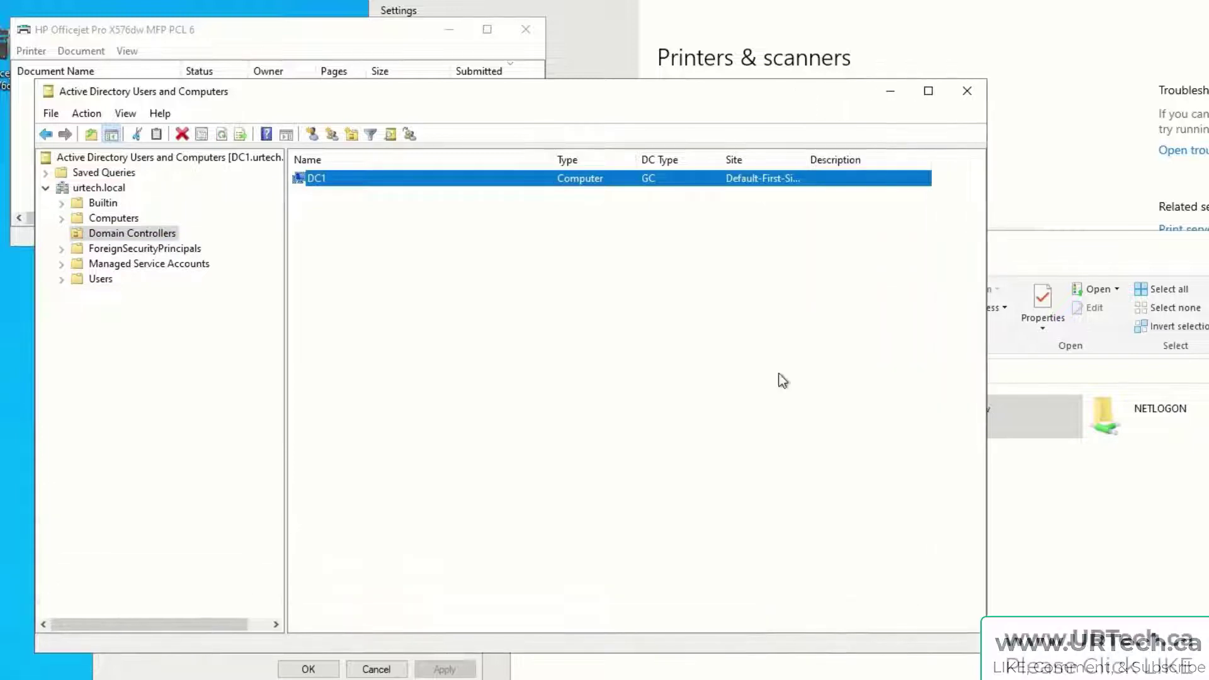
{"action": "left_click_drag", "start_coordinate": [807, 159], "coordinate": [853, 159]}
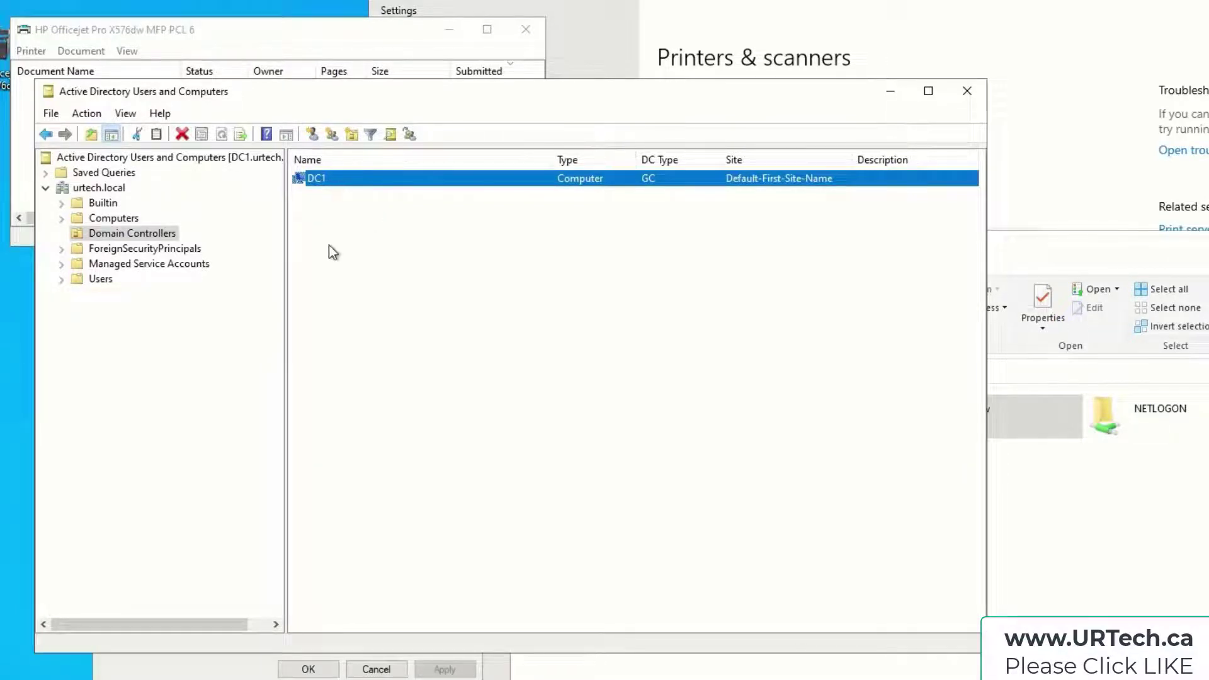
Step: Turn on View > Users, Contacts, Groups, and Computers as containers
{"action": "left_click", "coordinate": [78, 115]}
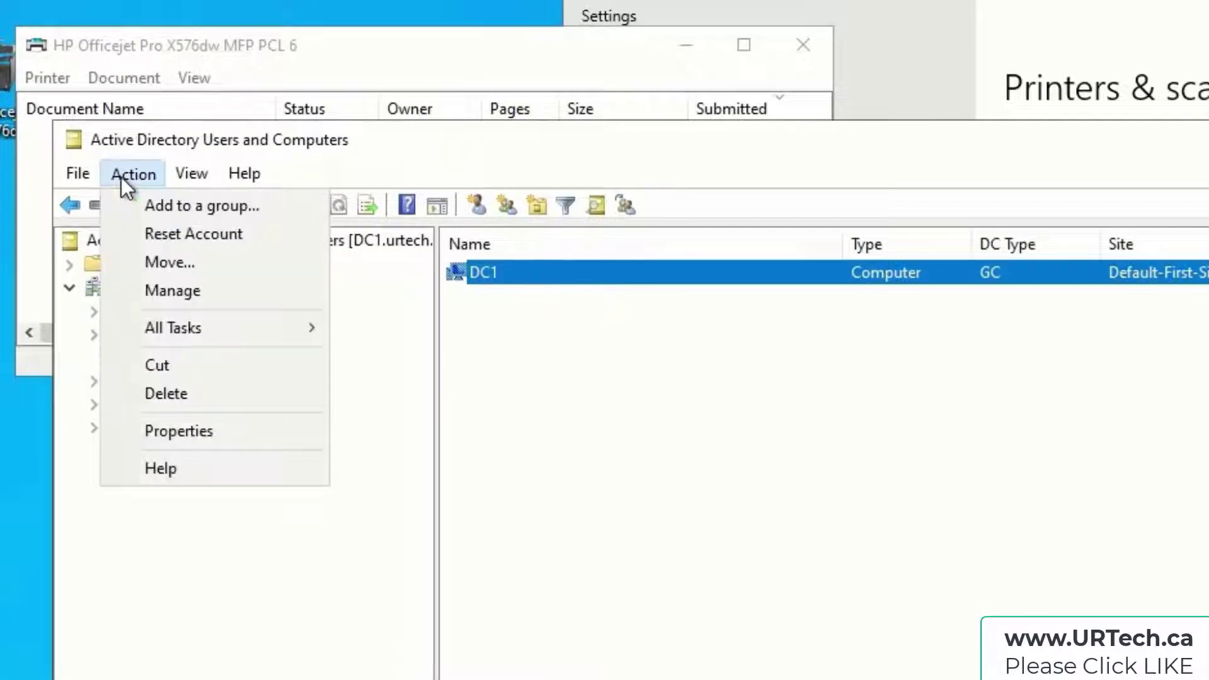
{"action": "left_click", "coordinate": [194, 174]}
{"action": "left_click", "coordinate": [201, 173]}
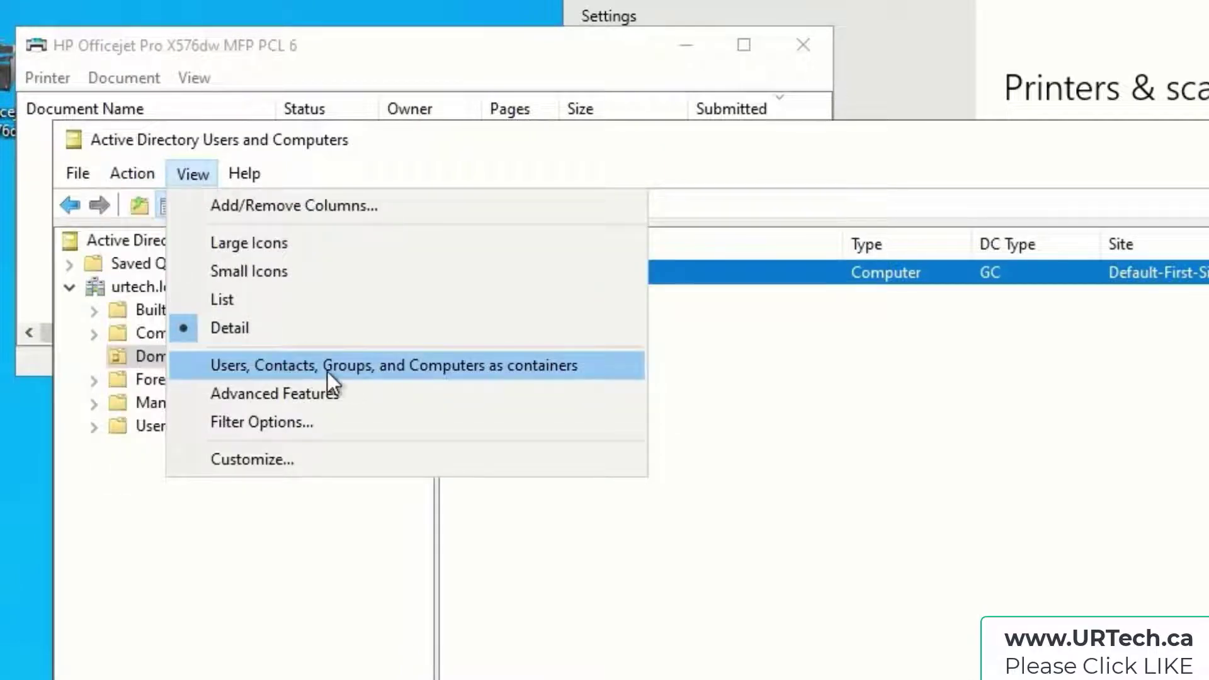
{"action": "left_click", "coordinate": [514, 369]}
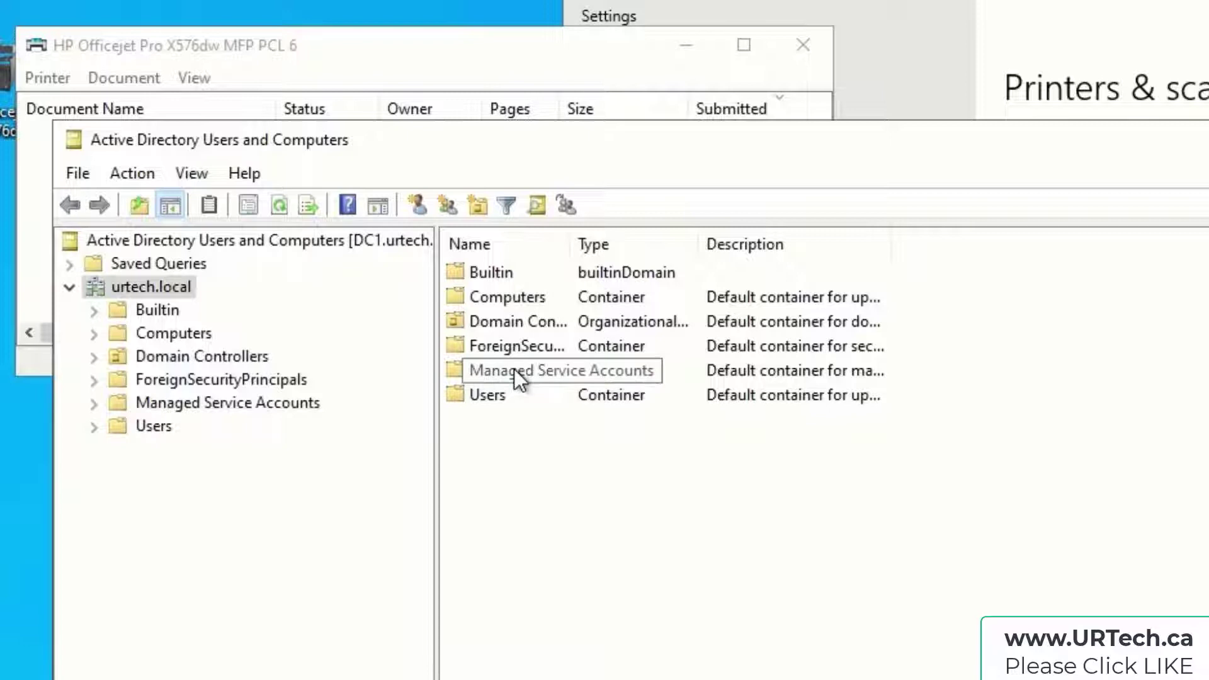
Step: Expand Domain Controllers to DC1 and select the published DC1-HP Officejet Pro X576dw printer
{"action": "left_click", "coordinate": [95, 355]}
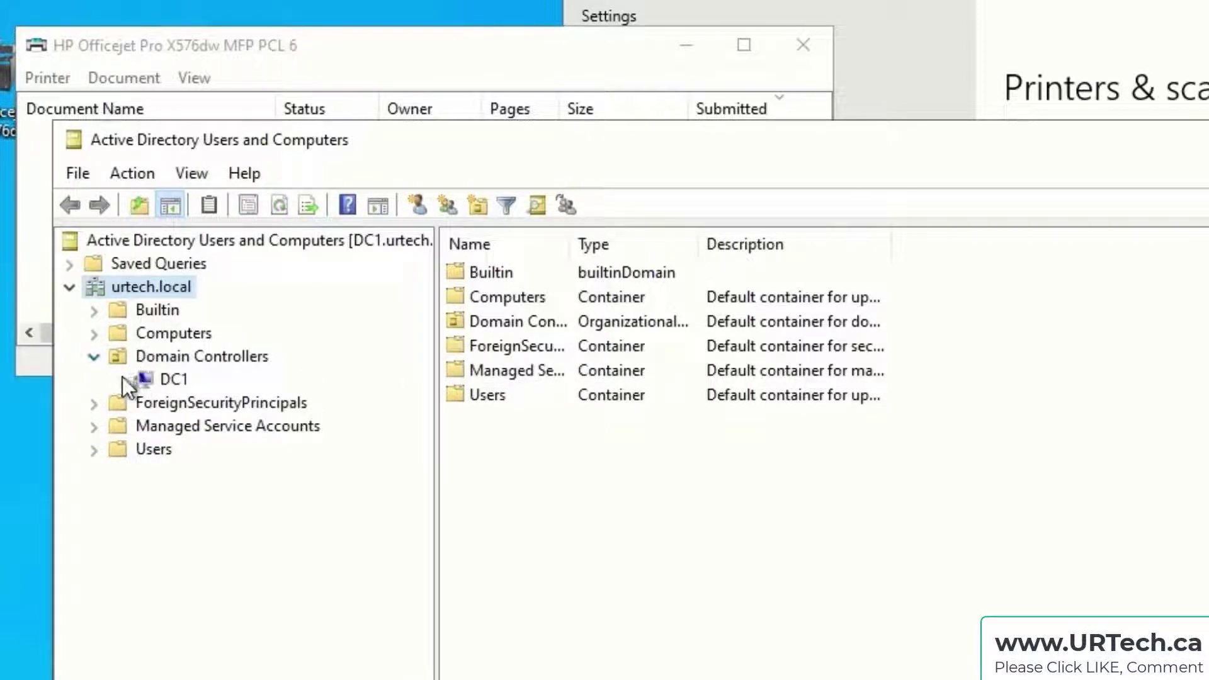
{"action": "left_click", "coordinate": [154, 382]}
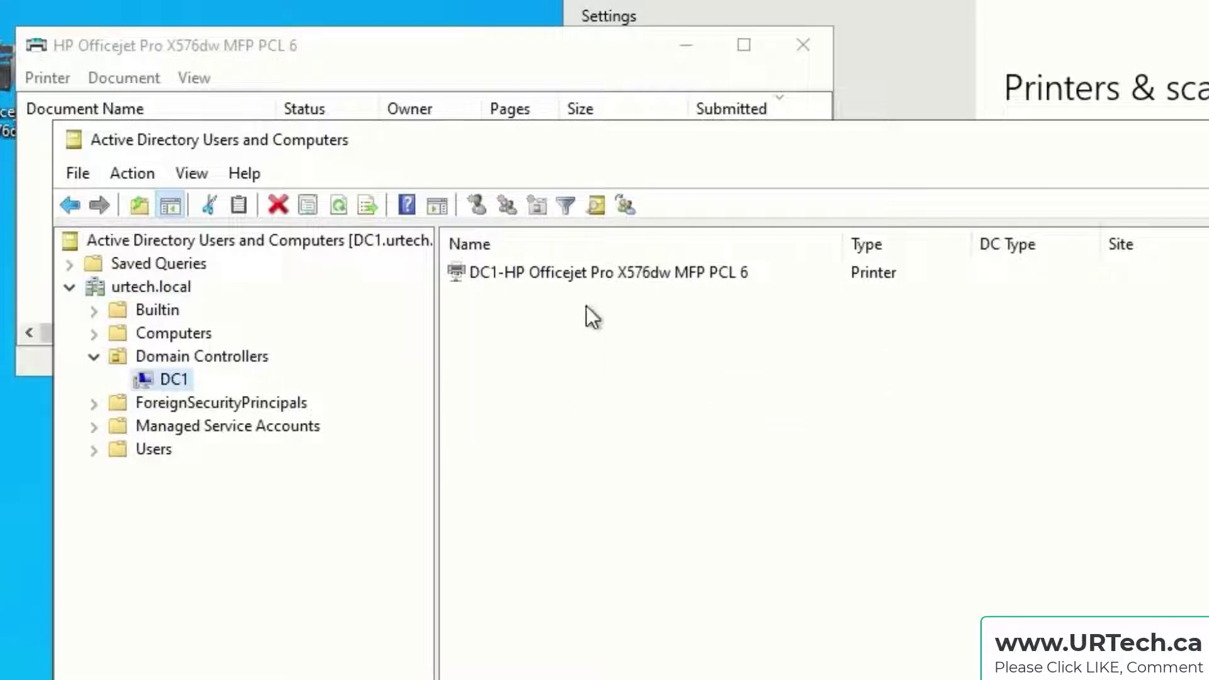
{"action": "left_click", "coordinate": [588, 271]}
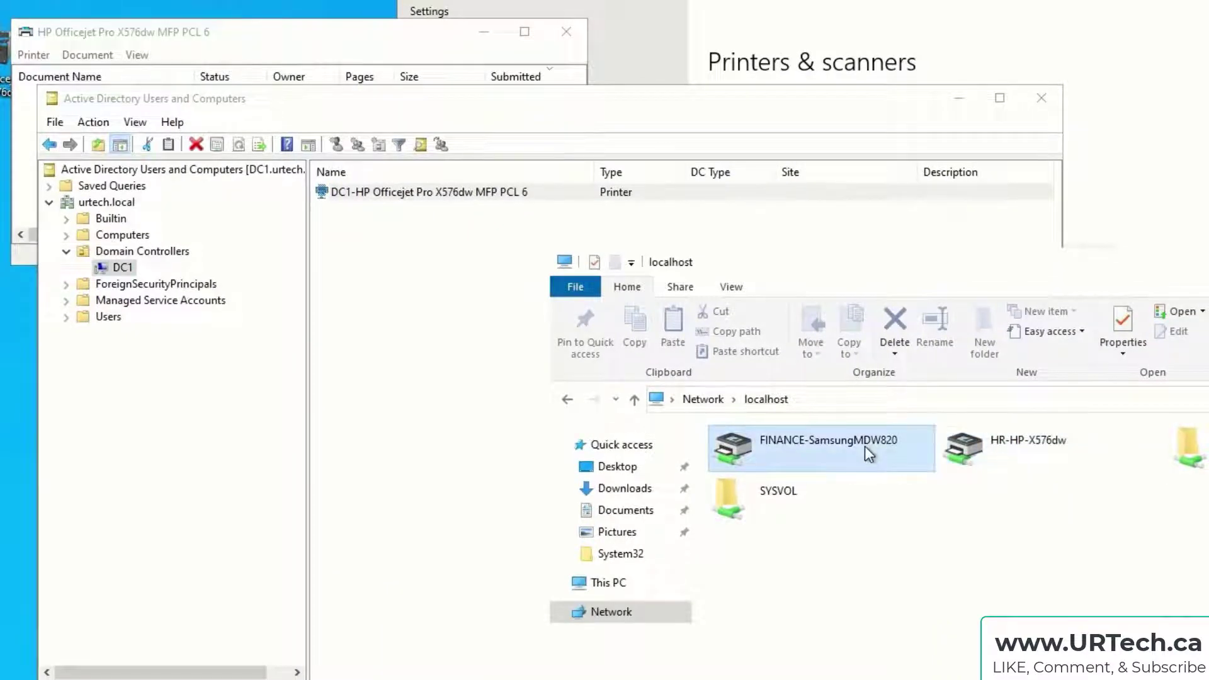
Step: Move the directory window aside and close the HP printer's properties and queue
{"action": "left_click", "coordinate": [441, 243]}
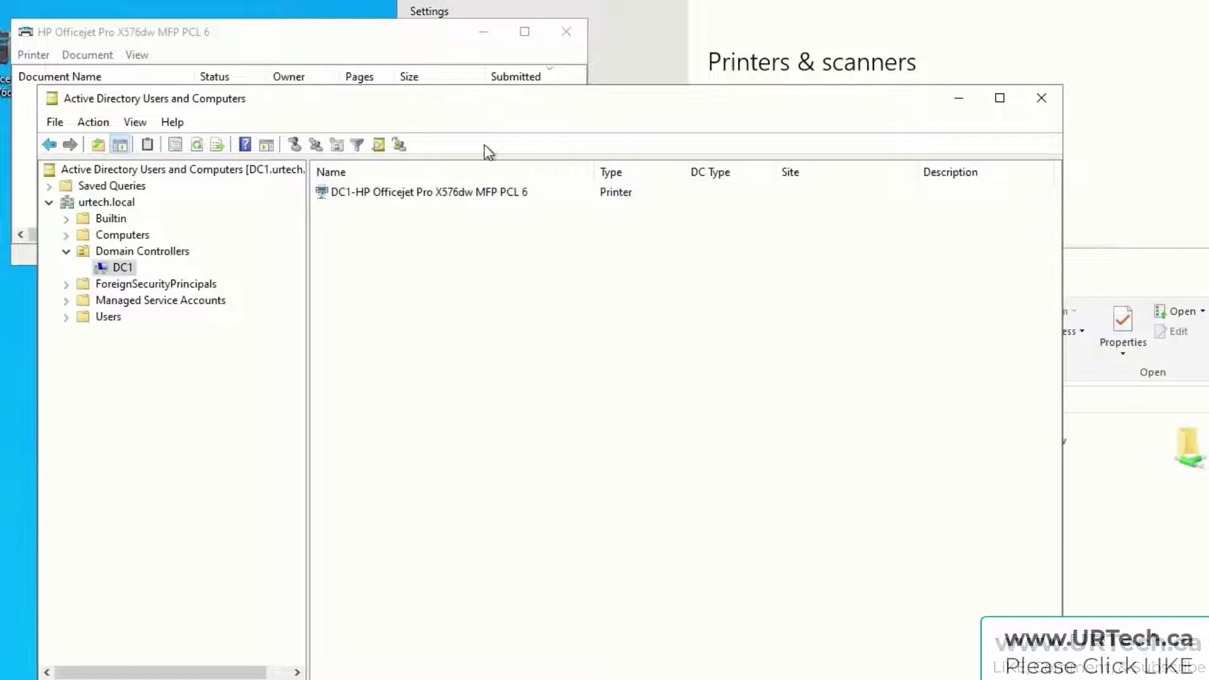
{"action": "left_click_drag", "start_coordinate": [238, 101], "coordinate": [1062, 143]}
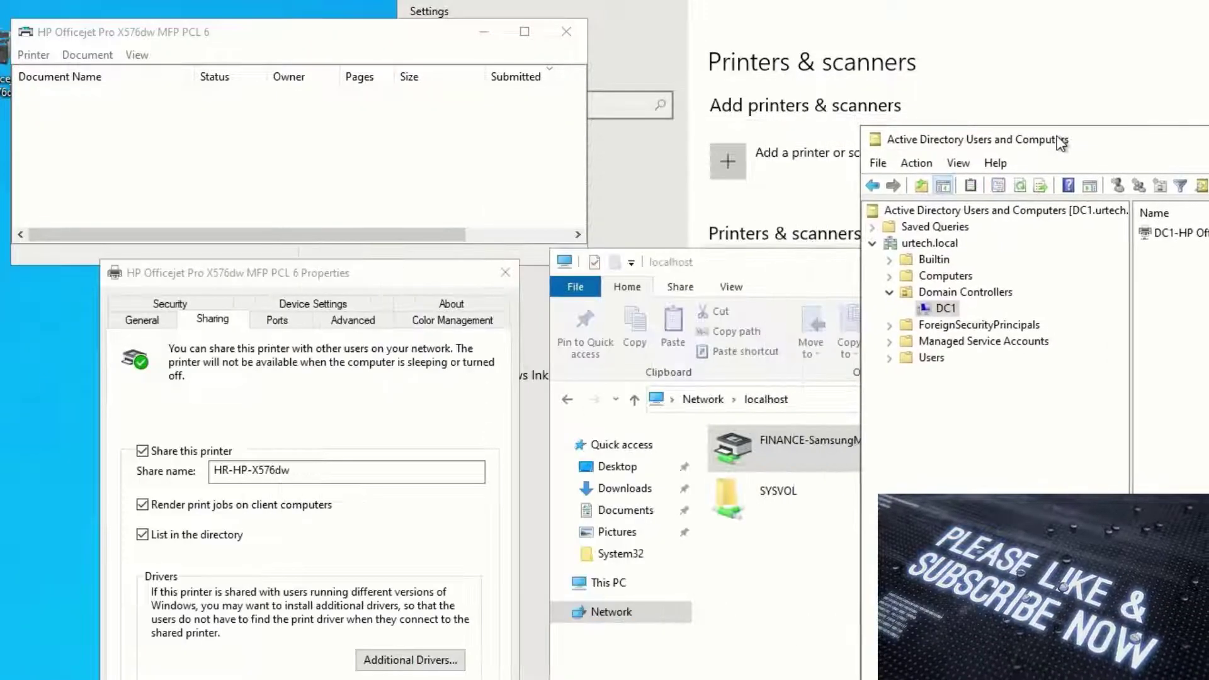
{"action": "left_click", "coordinate": [505, 272]}
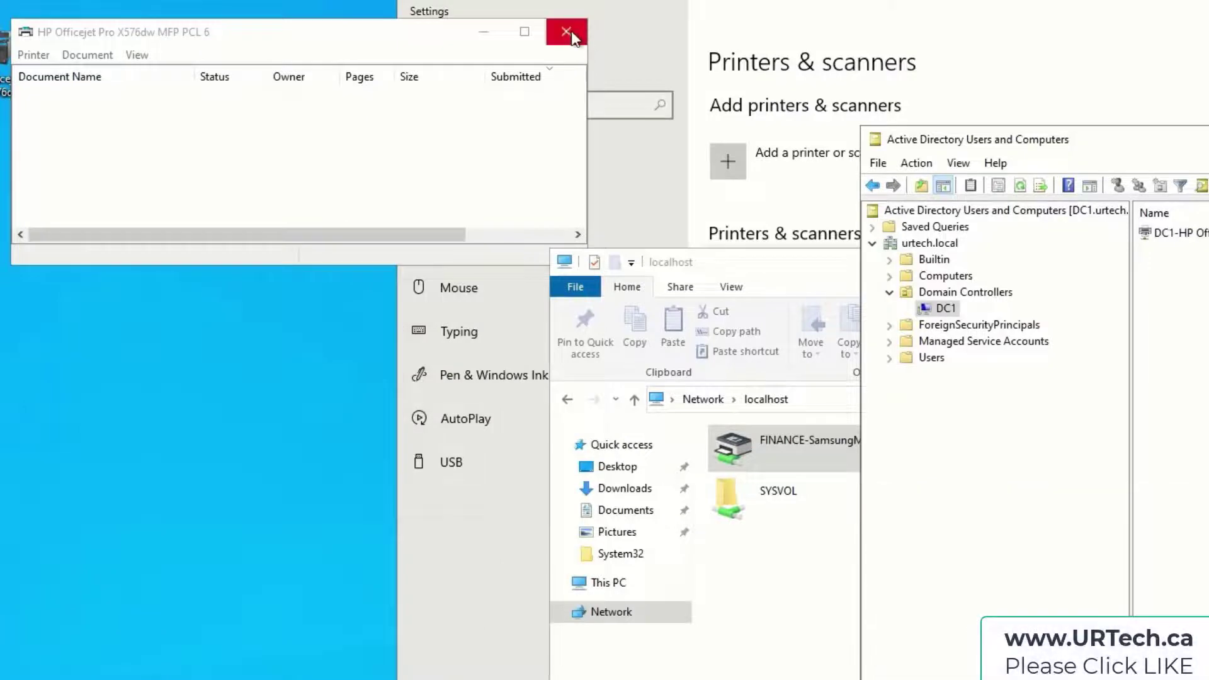
{"action": "left_click", "coordinate": [573, 37]}
Step: Tick 'List in the directory' on the Samsung MDW820's Sharing properties and confirm
{"action": "left_click", "coordinate": [803, 19]}
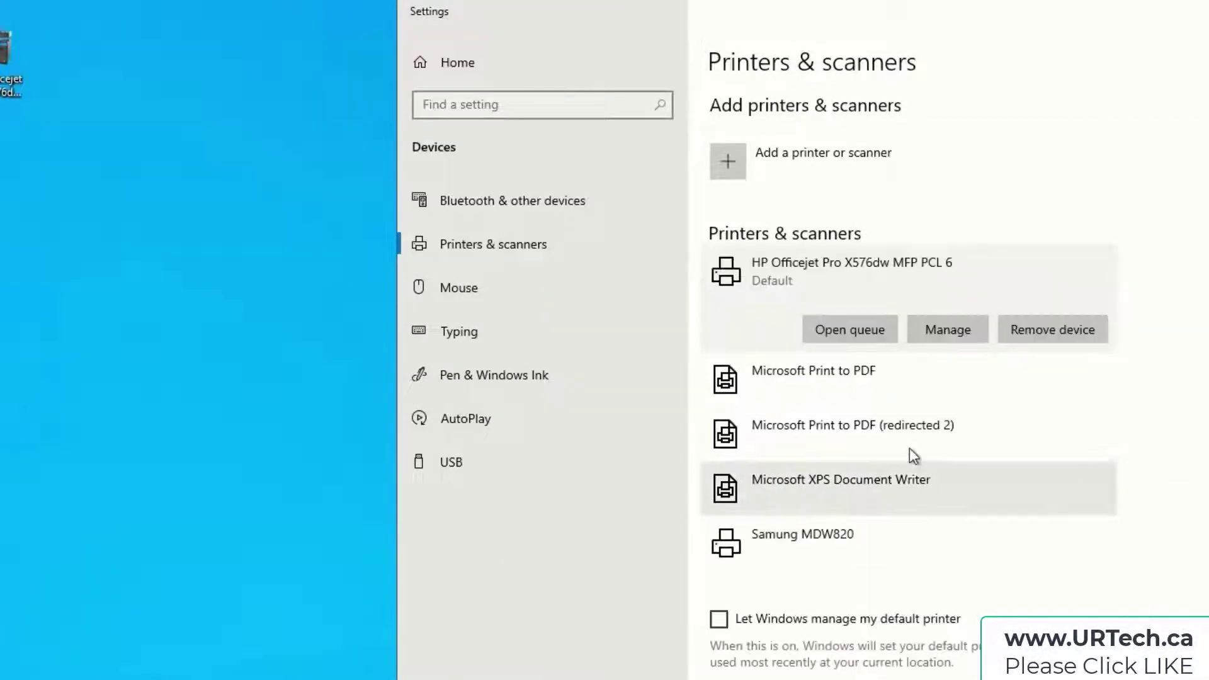
{"action": "left_click", "coordinate": [830, 539]}
{"action": "left_click", "coordinate": [872, 549]}
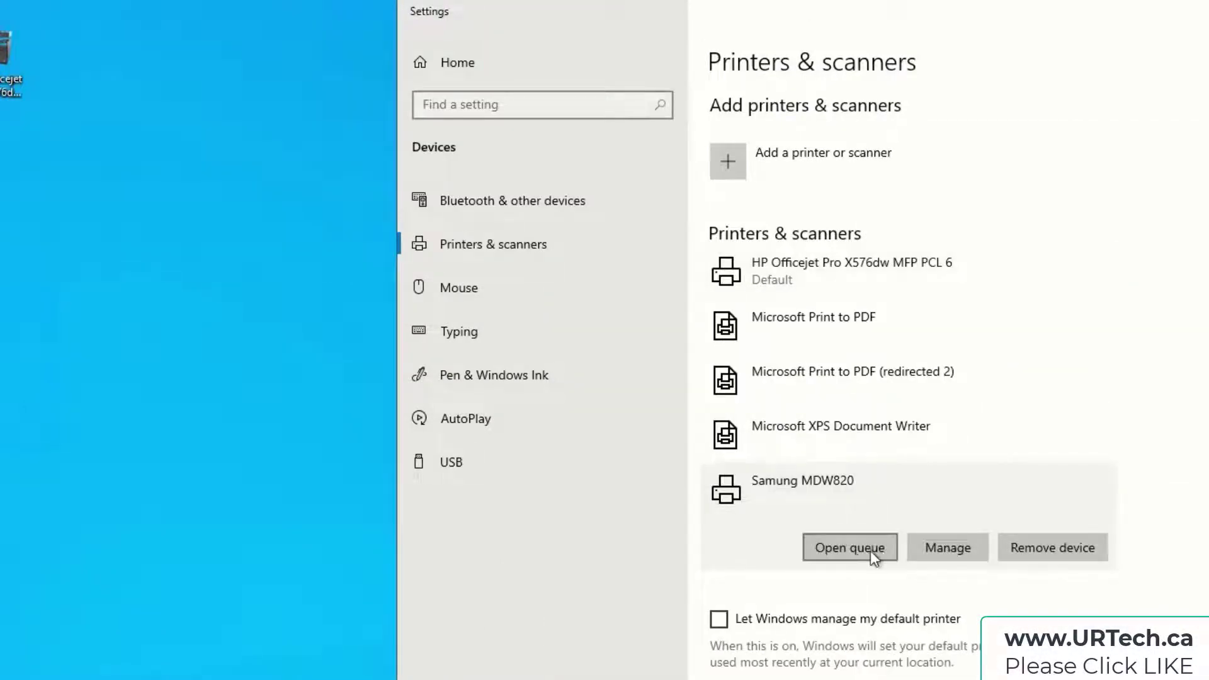
{"action": "left_click", "coordinate": [34, 54]}
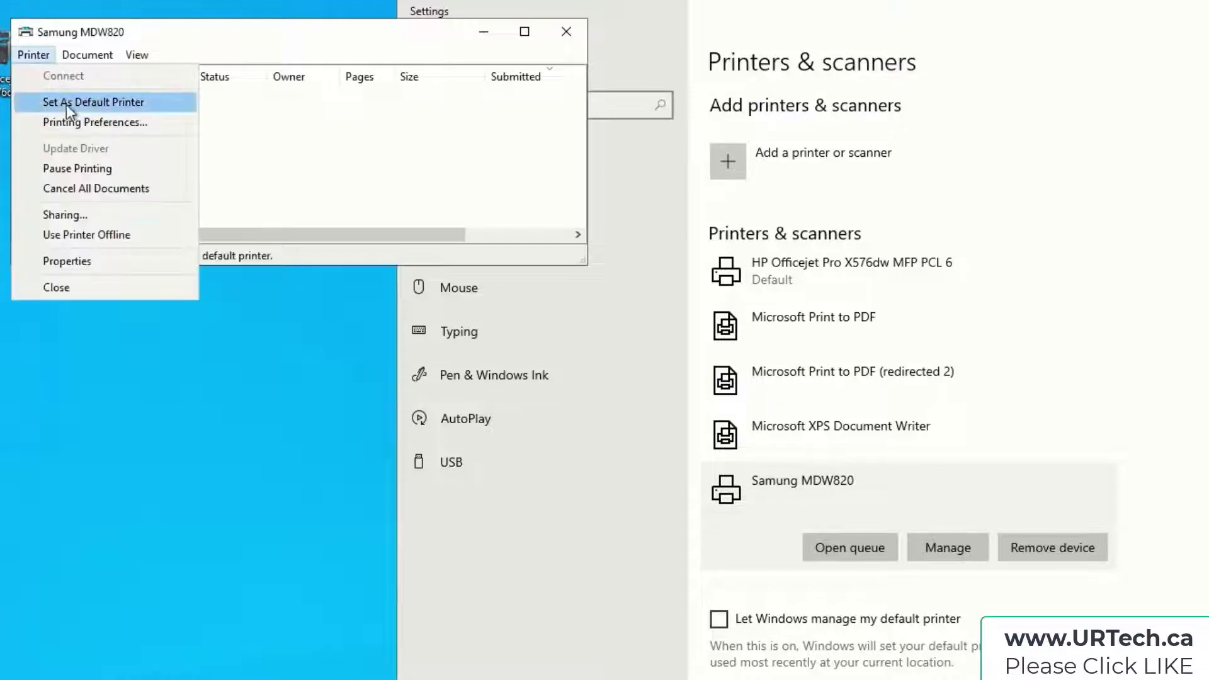
{"action": "left_click", "coordinate": [85, 261]}
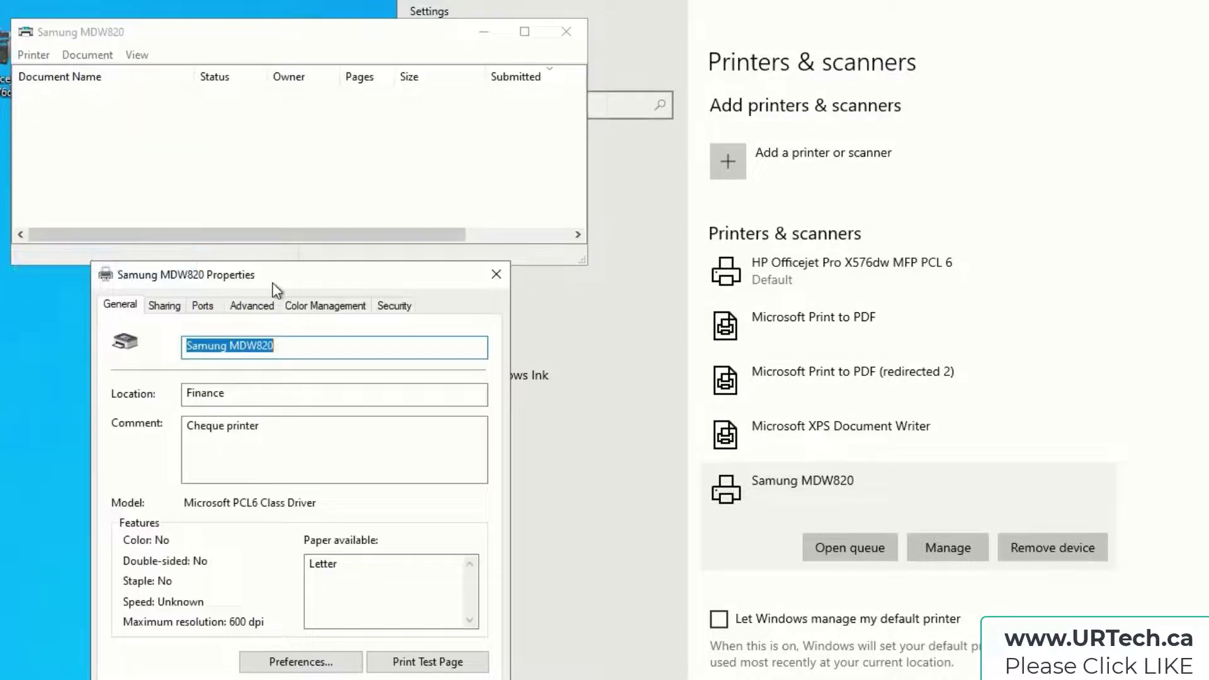
{"action": "left_click", "coordinate": [173, 305]}
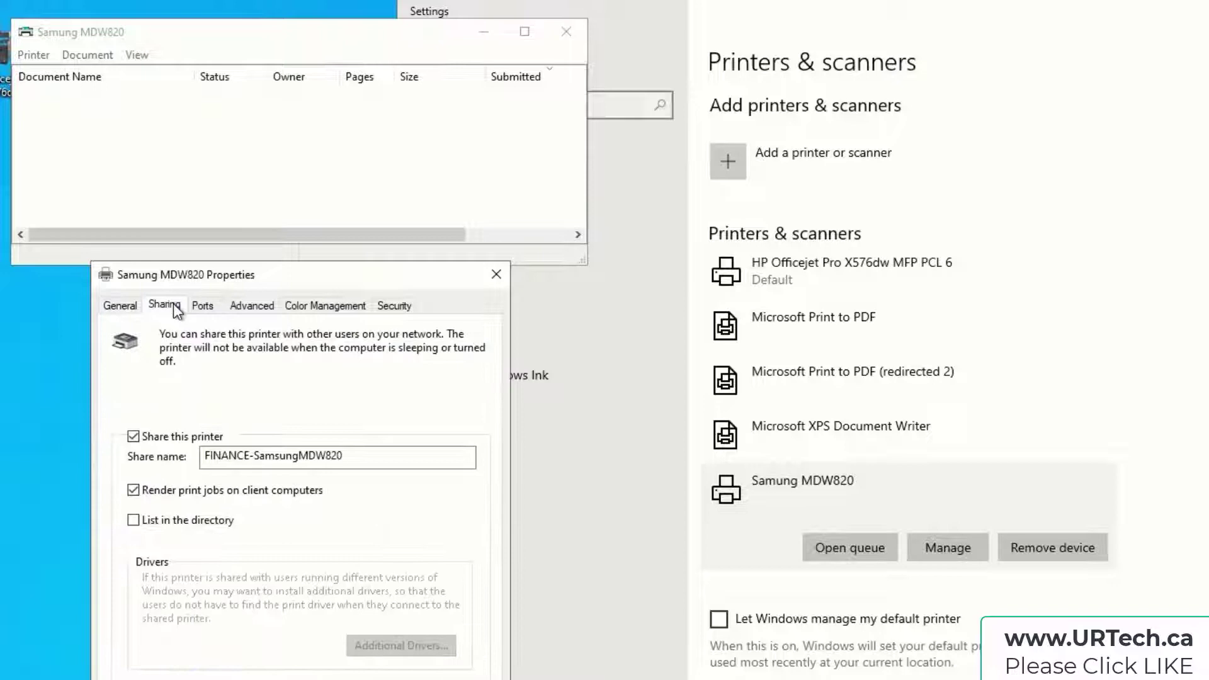
{"action": "left_click", "coordinate": [208, 520]}
{"action": "key", "text": "Return"}
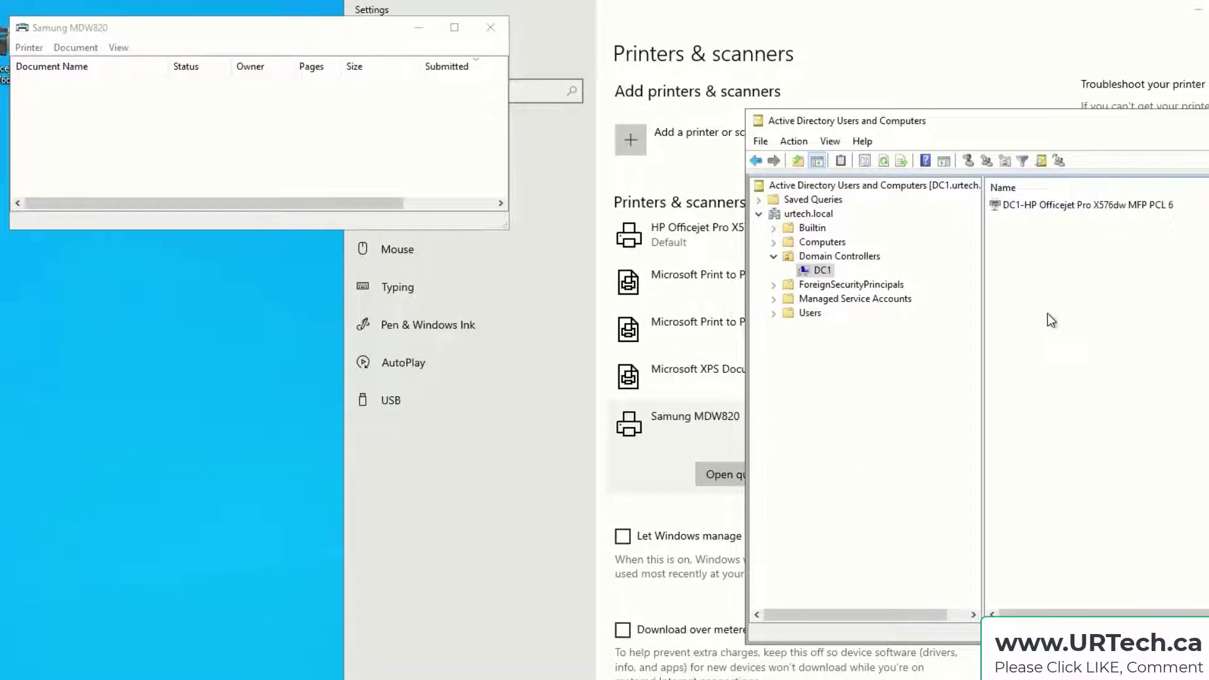
Step: Refresh DC1's object list so DC1-Samsung MDW820 appears beside the HP printer
{"action": "left_click", "coordinate": [822, 269]}
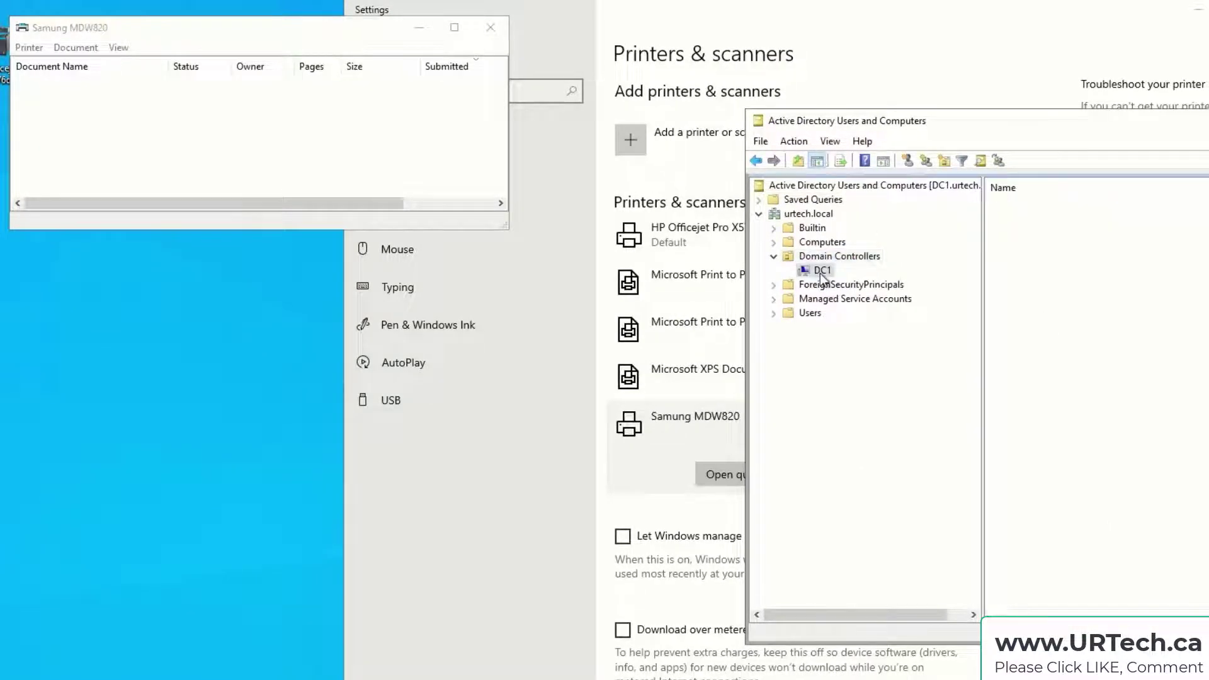
{"action": "right_click", "coordinate": [1106, 297]}
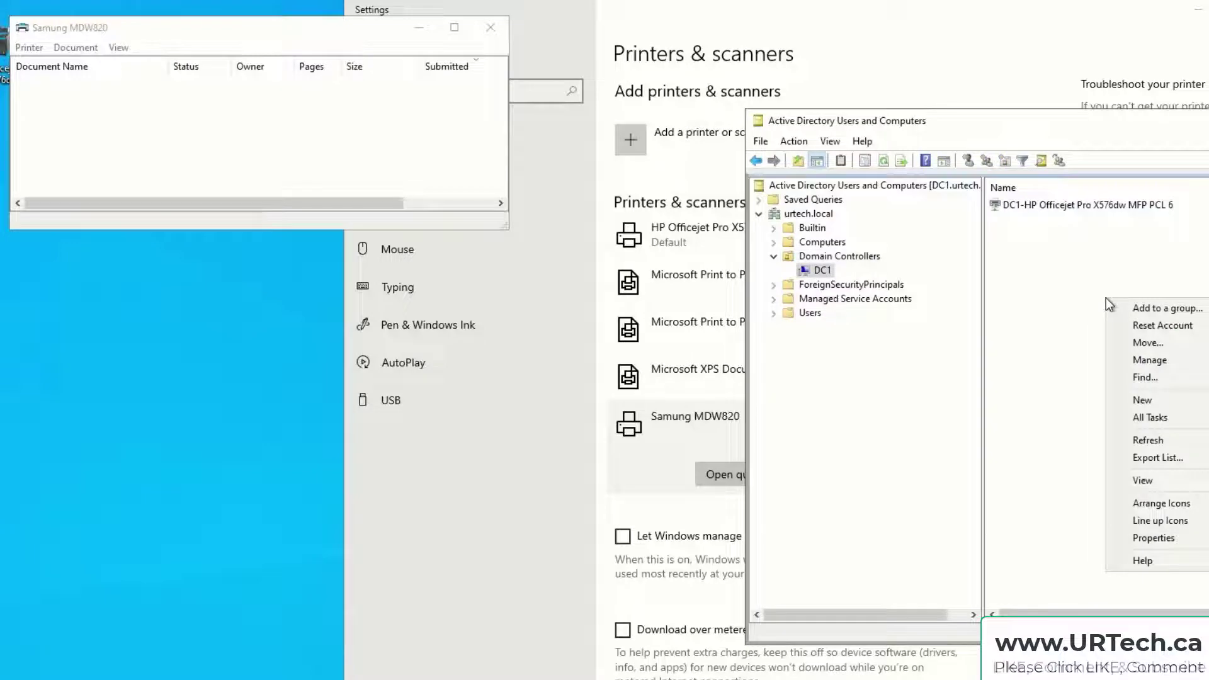
{"action": "left_click", "coordinate": [1159, 438]}
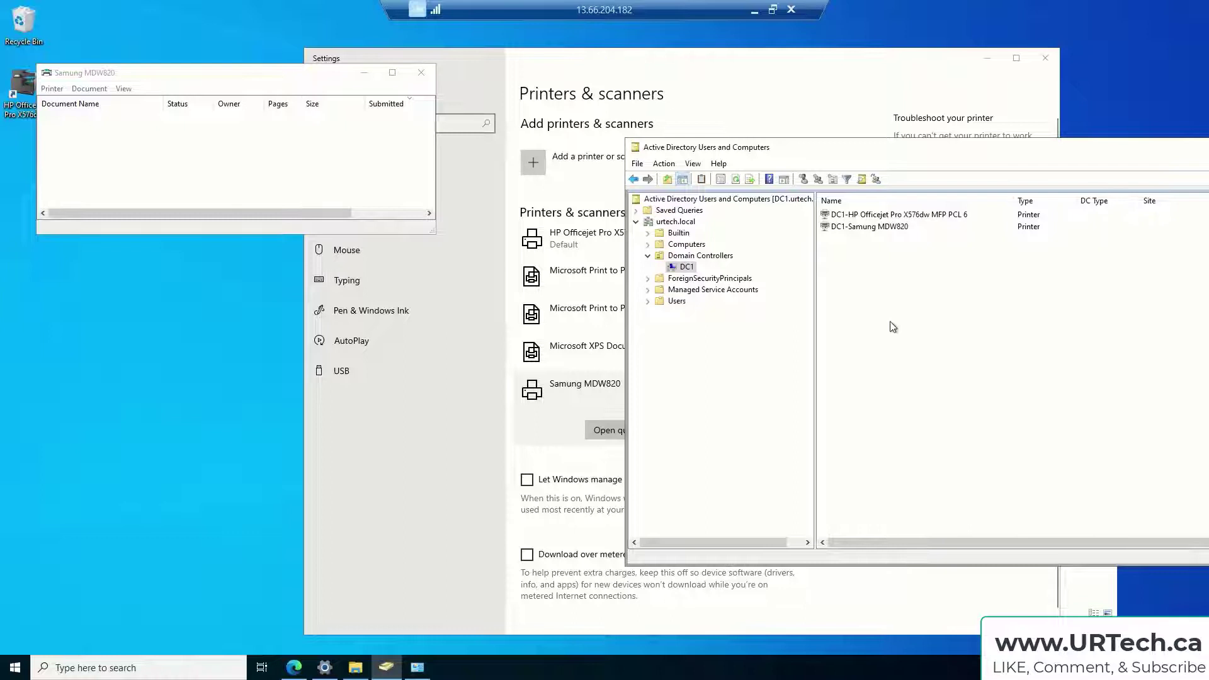
{"action": "left_click", "coordinate": [701, 256]}
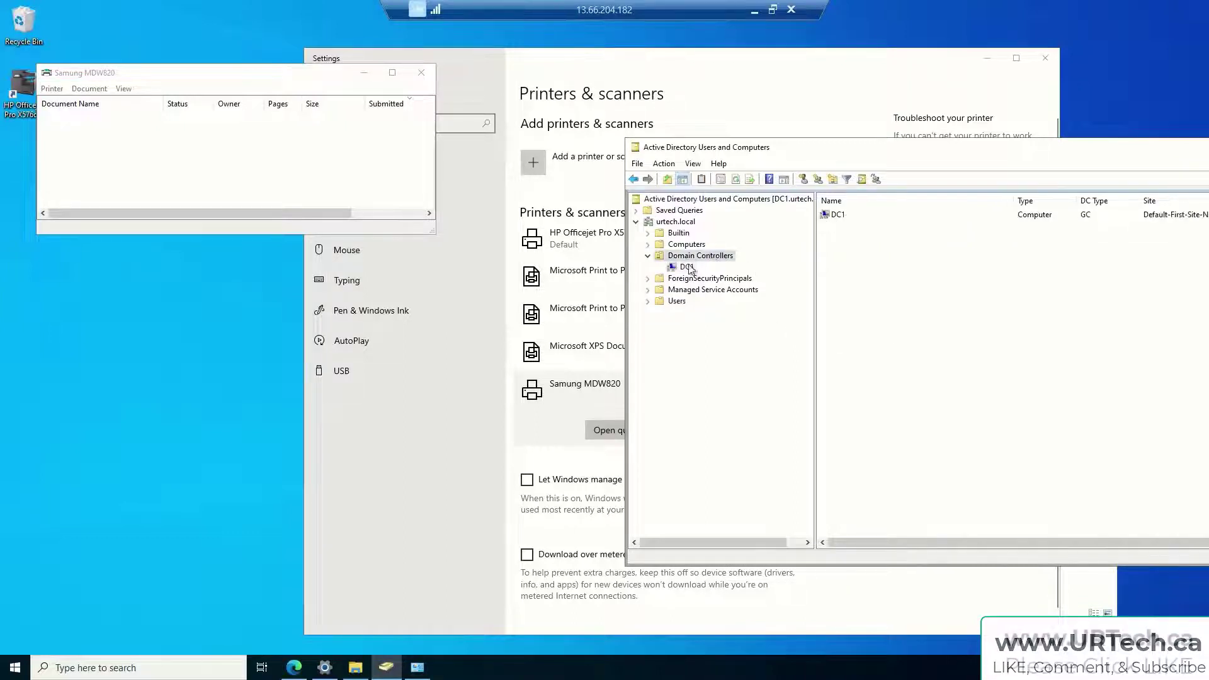
{"action": "left_click", "coordinate": [686, 267]}
{"action": "right_click", "coordinate": [870, 304]}
{"action": "left_click", "coordinate": [852, 288]}
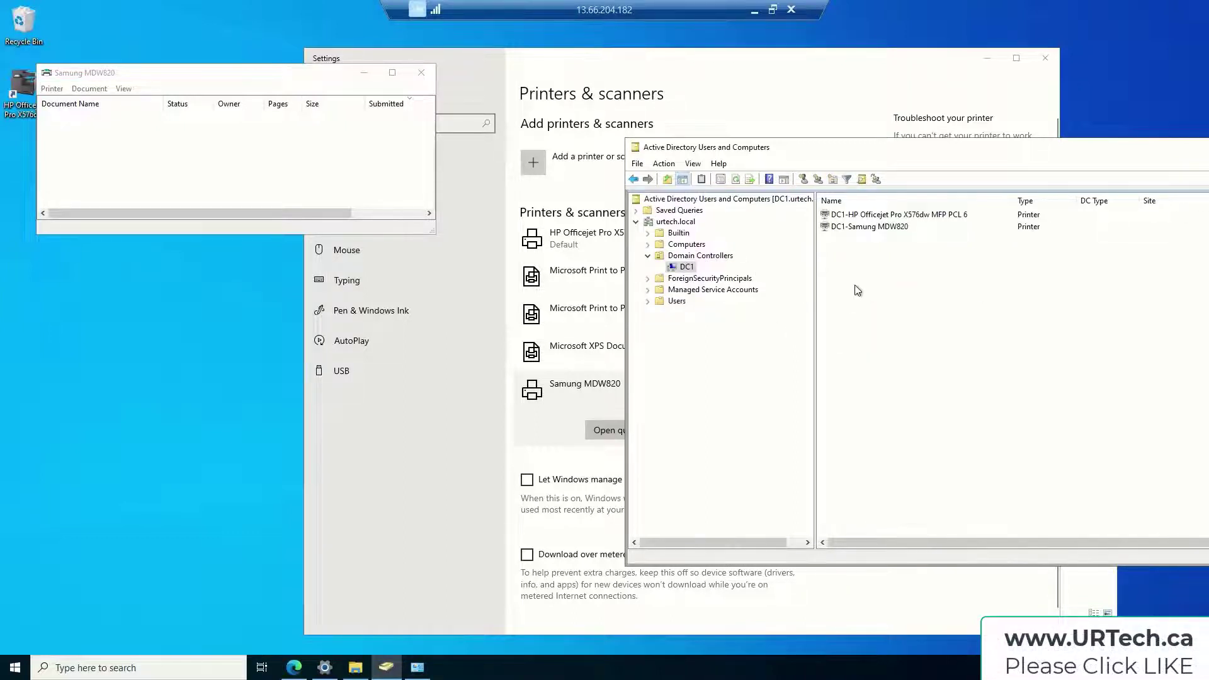
{"action": "right_click", "coordinate": [854, 285]}
{"action": "left_click", "coordinate": [896, 150]}
{"action": "left_click_drag", "start_coordinate": [871, 155], "coordinate": [904, 152]}
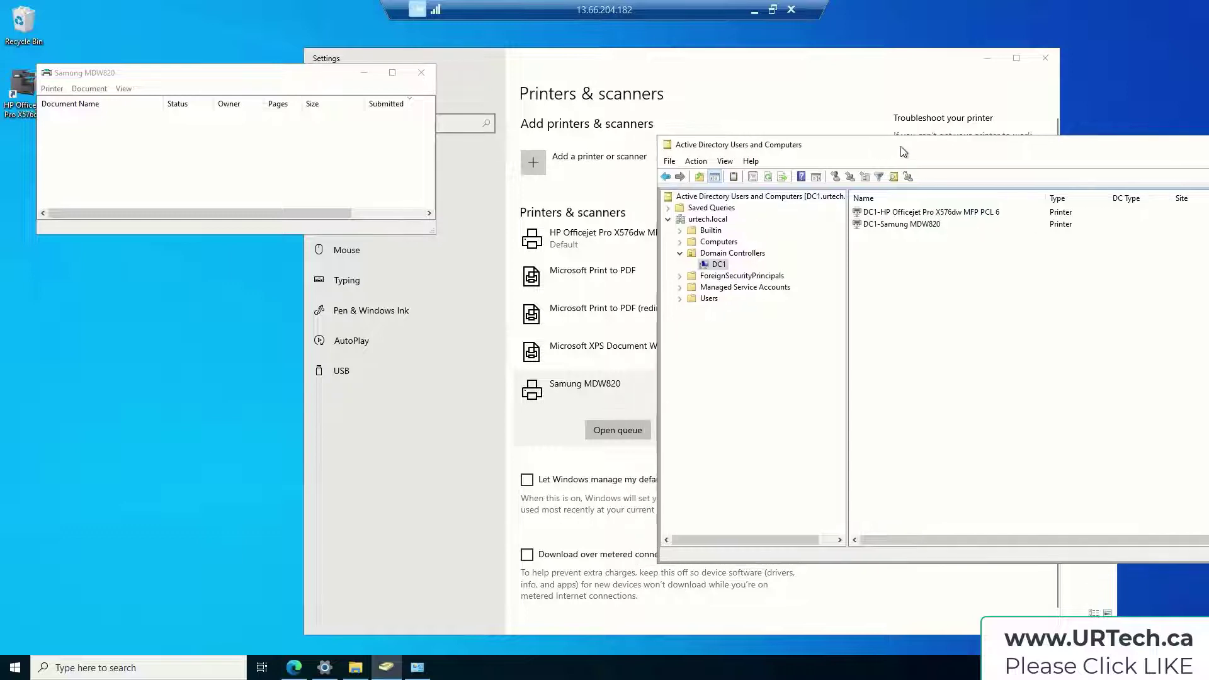
Step: Launch Print Management by searching 'print ma' in Start
{"action": "left_click", "coordinate": [16, 668]}
{"action": "type", "text": "pr"}
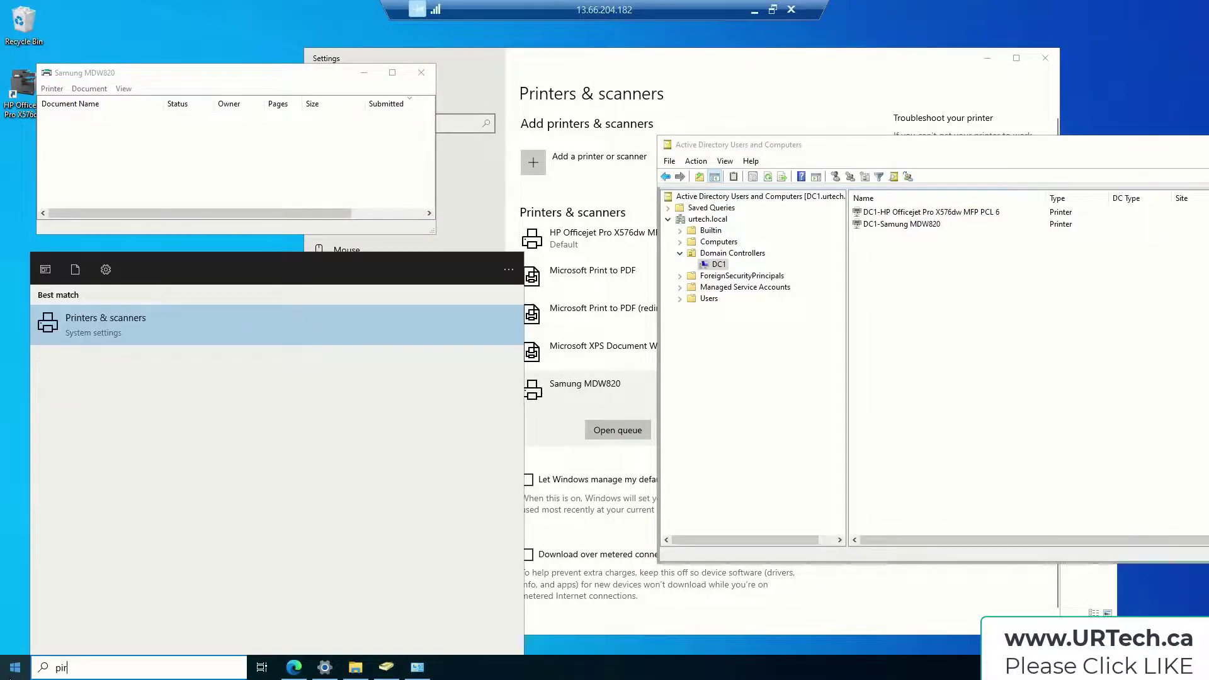
{"action": "type", "text": "int"}
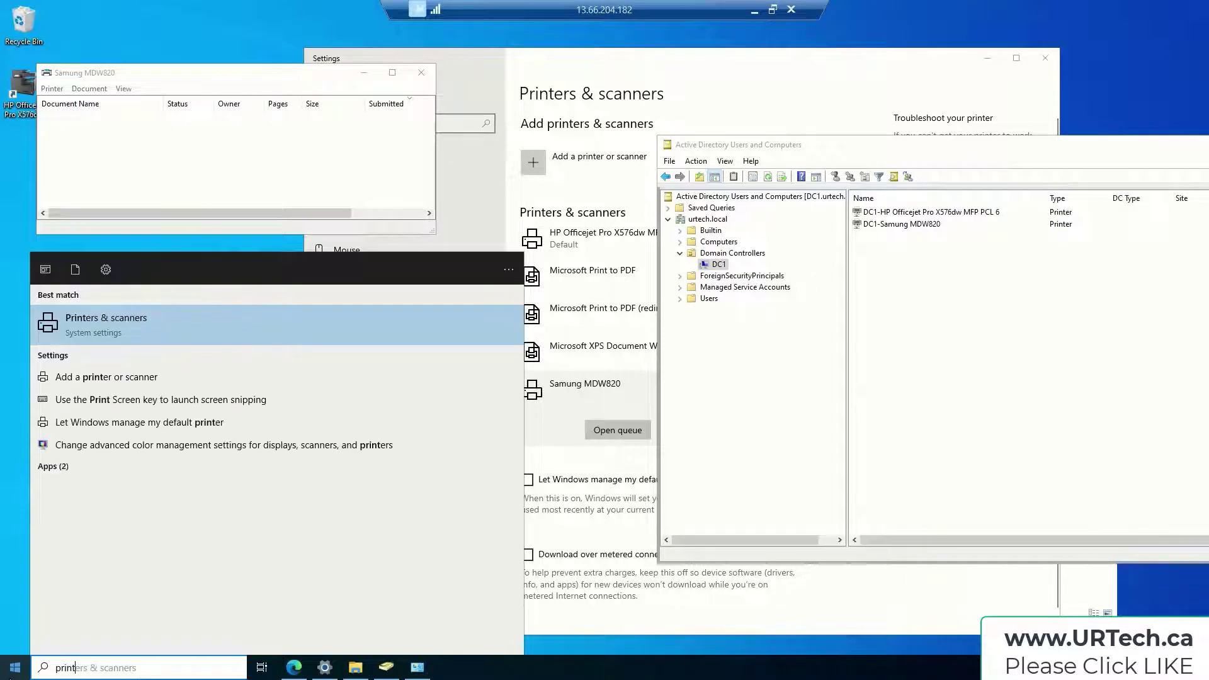
{"action": "type", "text": " ma"}
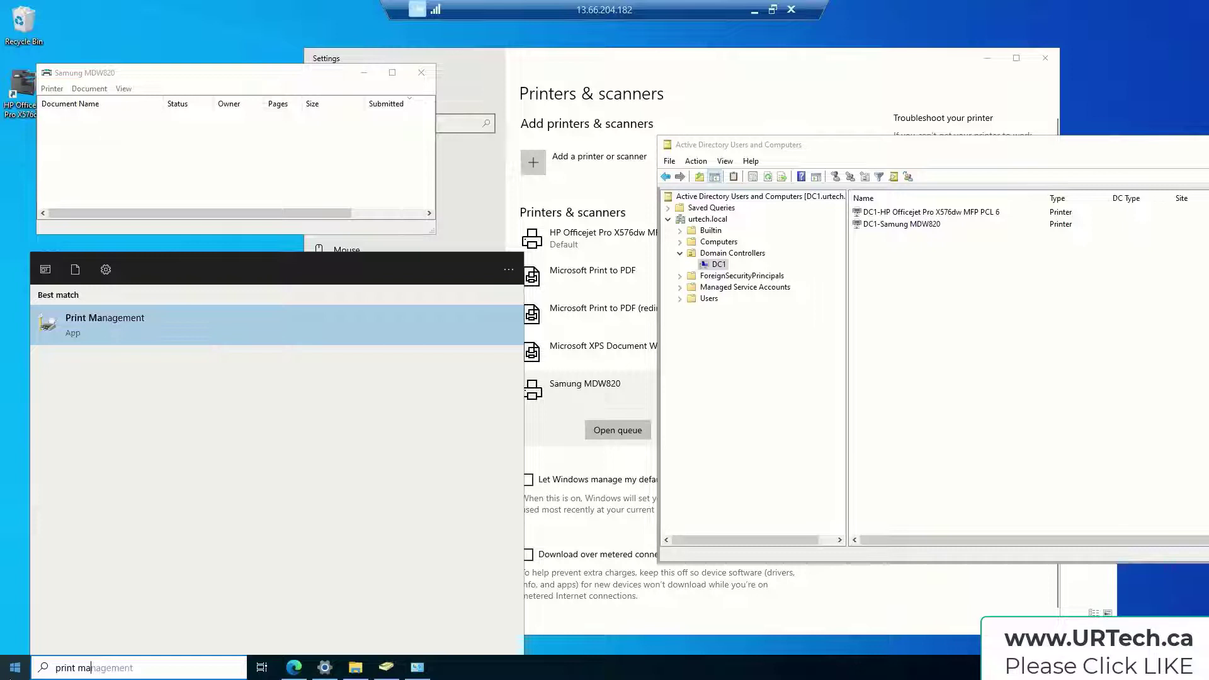
{"action": "key", "text": "Return"}
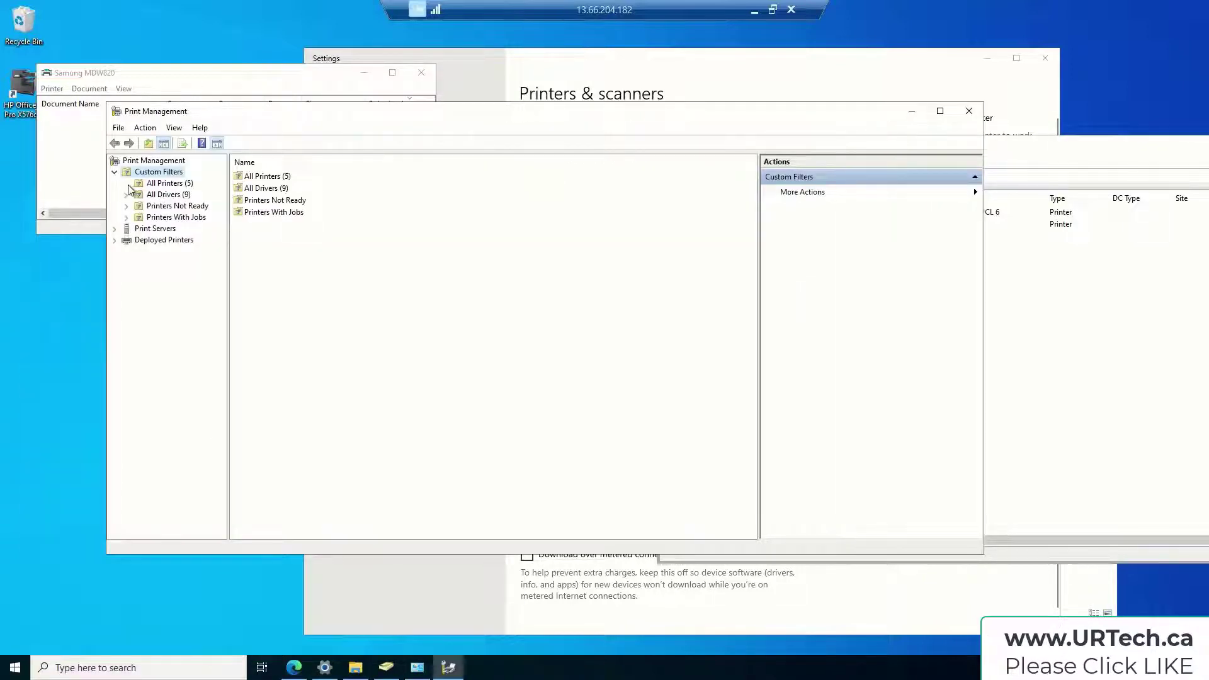
Step: Expand the DC1 (local) print server and show Custom Filters > All Printers (5)
{"action": "left_click", "coordinate": [158, 196]}
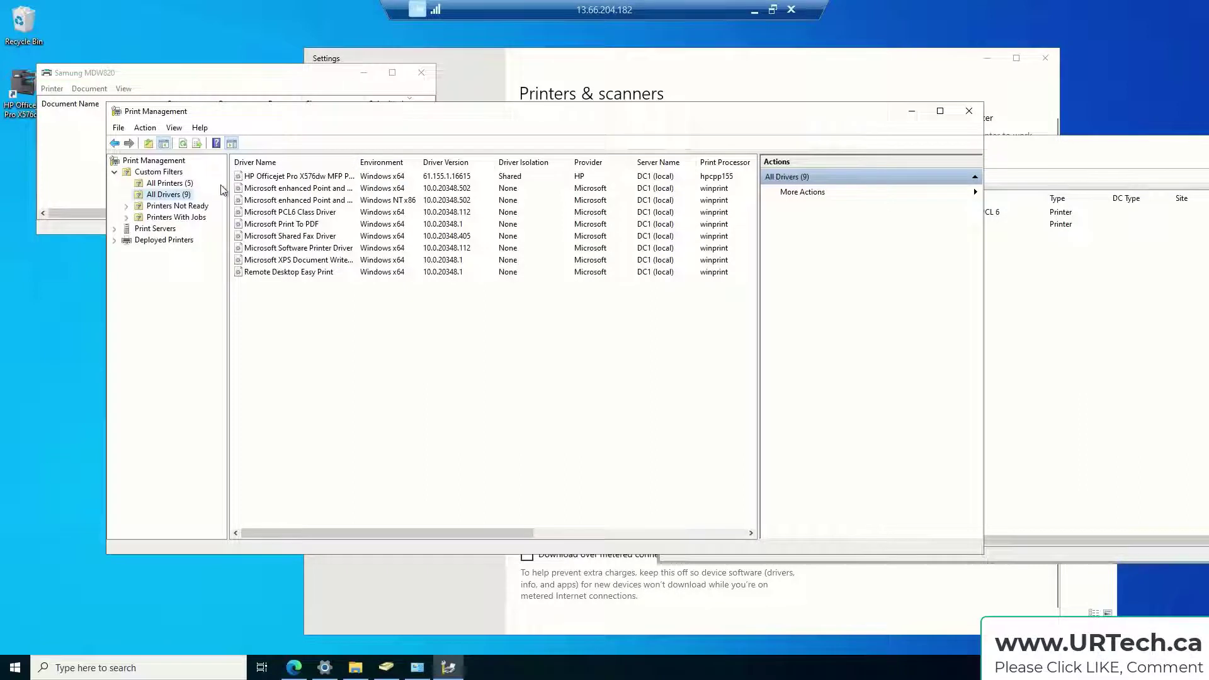
{"action": "double_click", "coordinate": [155, 228]}
{"action": "right_click", "coordinate": [171, 240]}
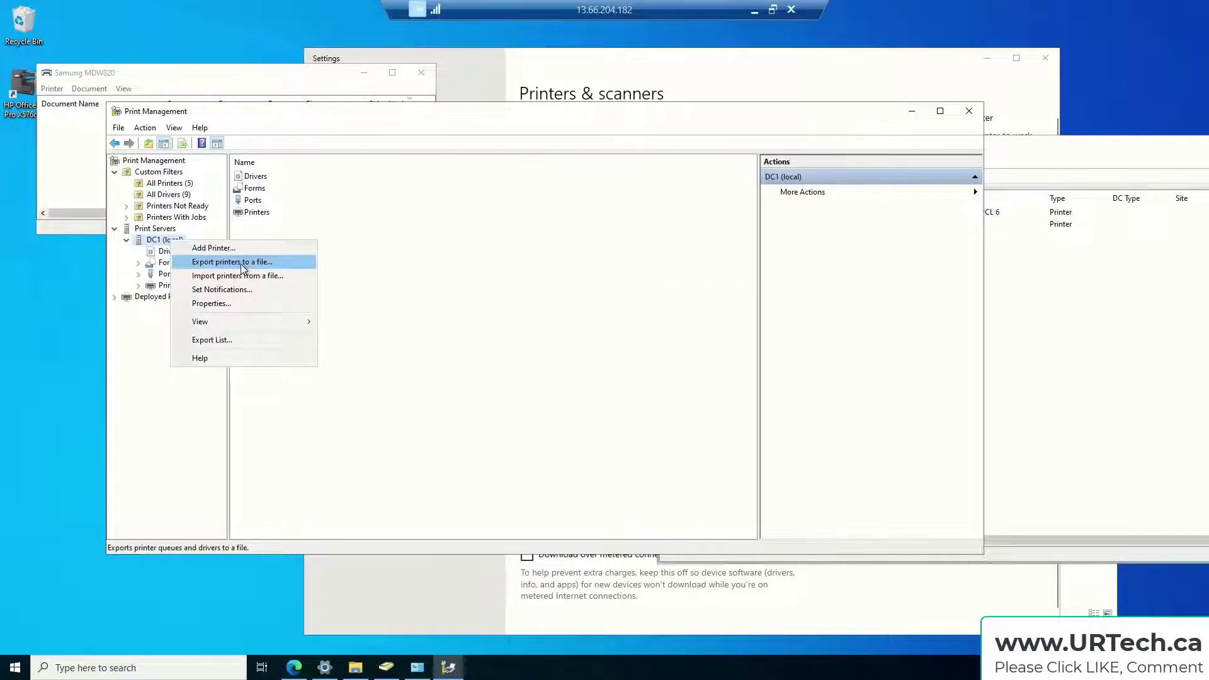
{"action": "left_click", "coordinate": [282, 275]}
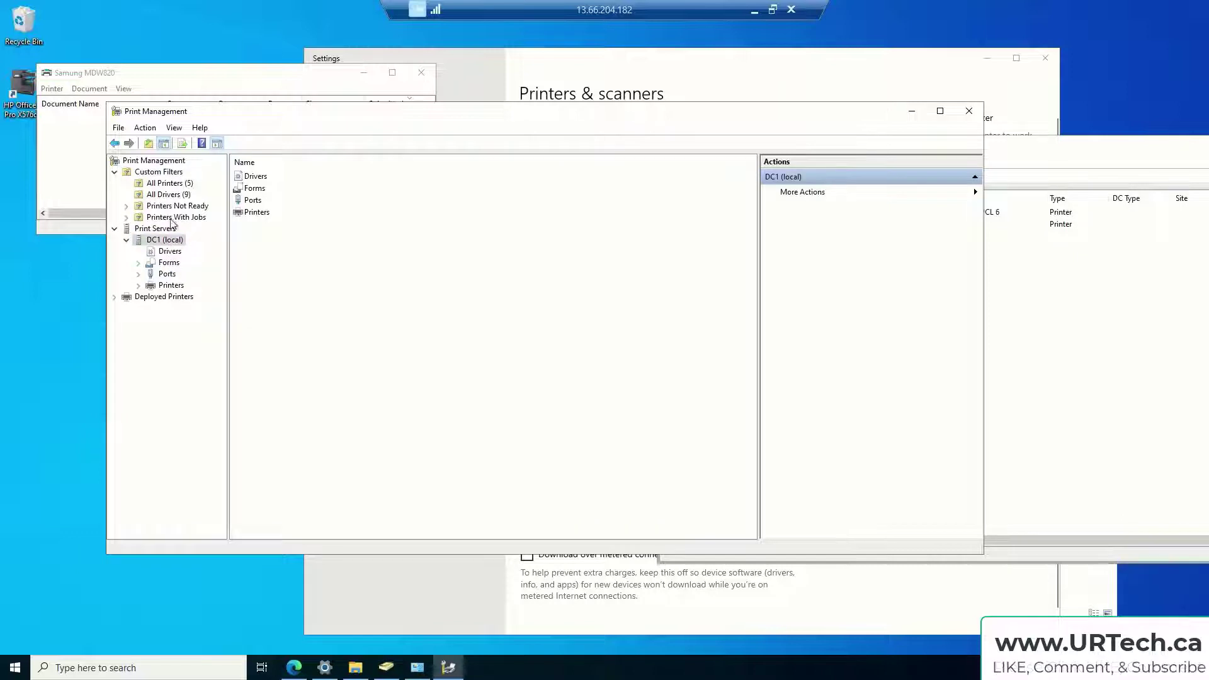
{"action": "left_click", "coordinate": [168, 183]}
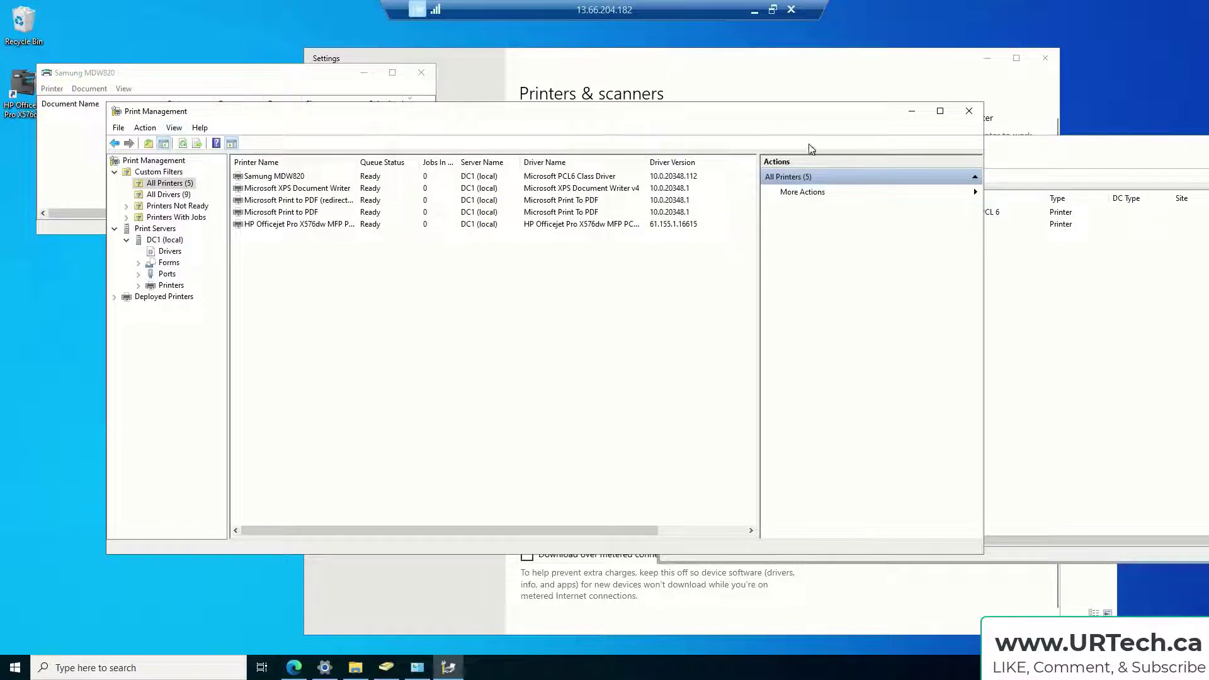
Step: Close Print Management and abandon a Start search for 'print m'
{"action": "left_click", "coordinate": [969, 111]}
{"action": "left_click", "coordinate": [8, 677]}
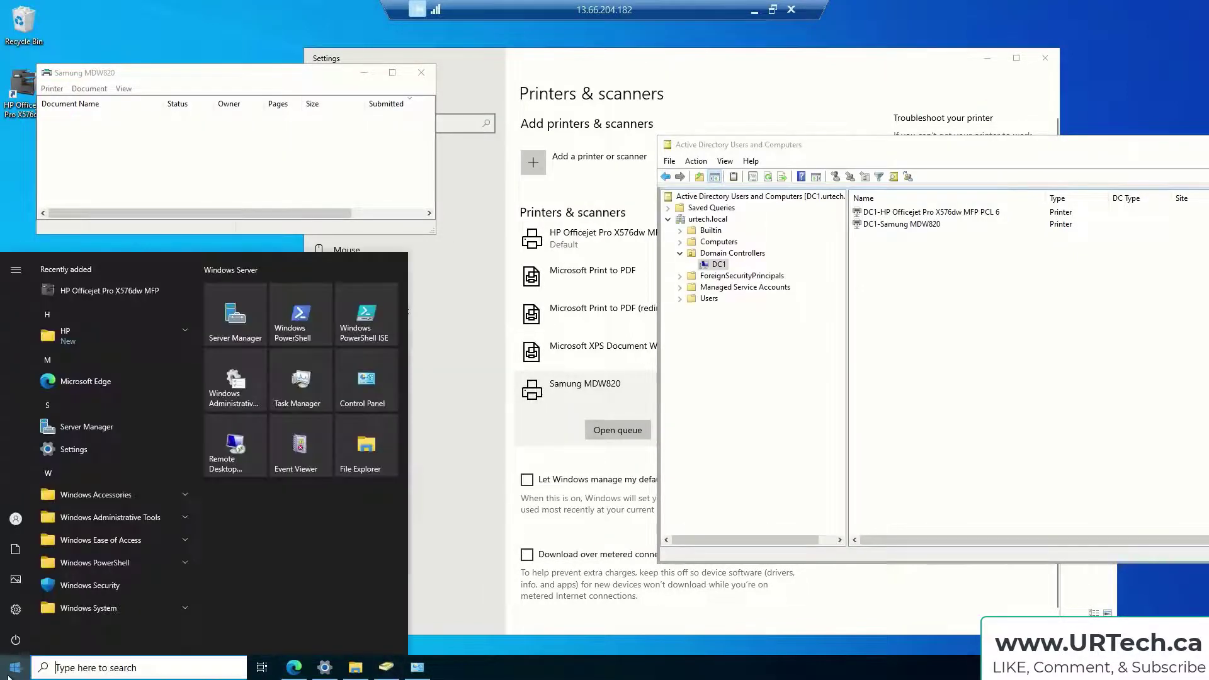
{"action": "type", "text": "prit"}
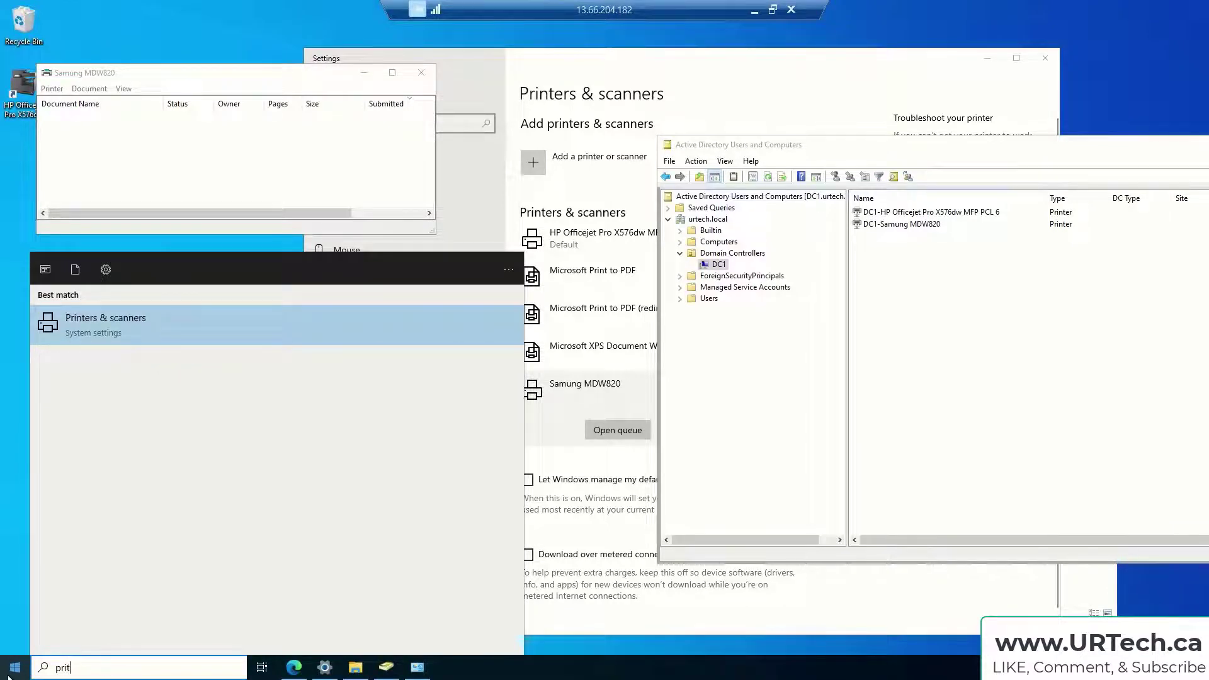
{"action": "key", "text": "BackSpace"}
{"action": "type", "text": "nt"}
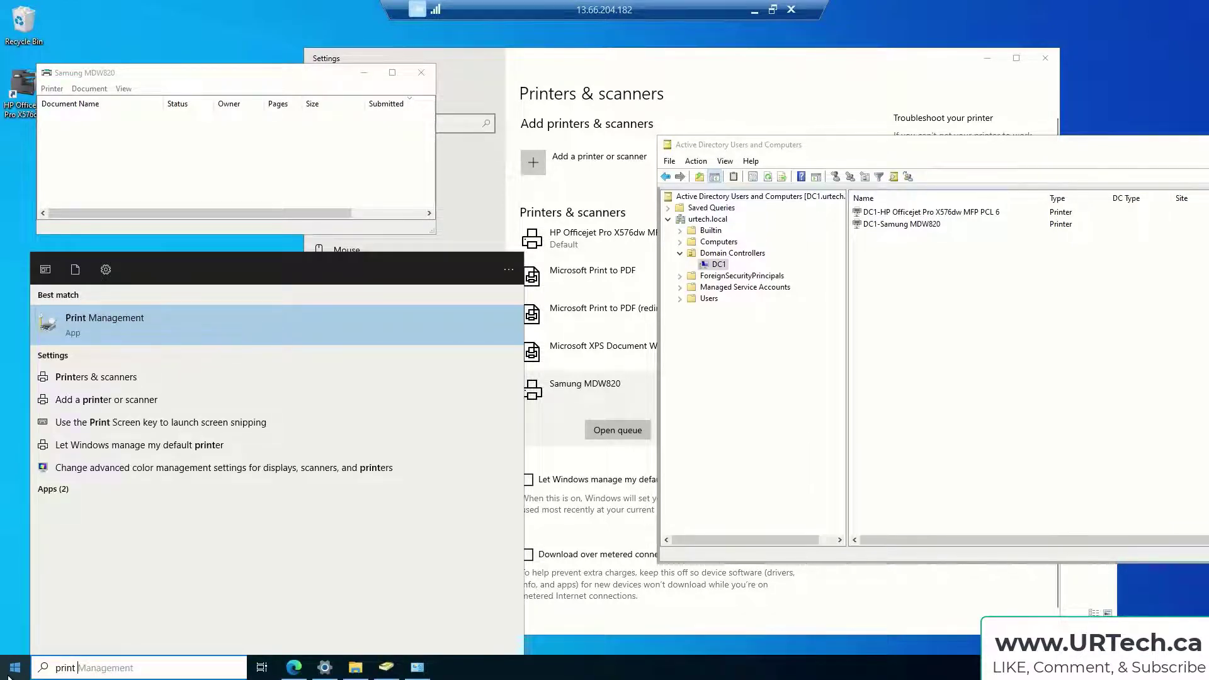
{"action": "type", "text": " m"}
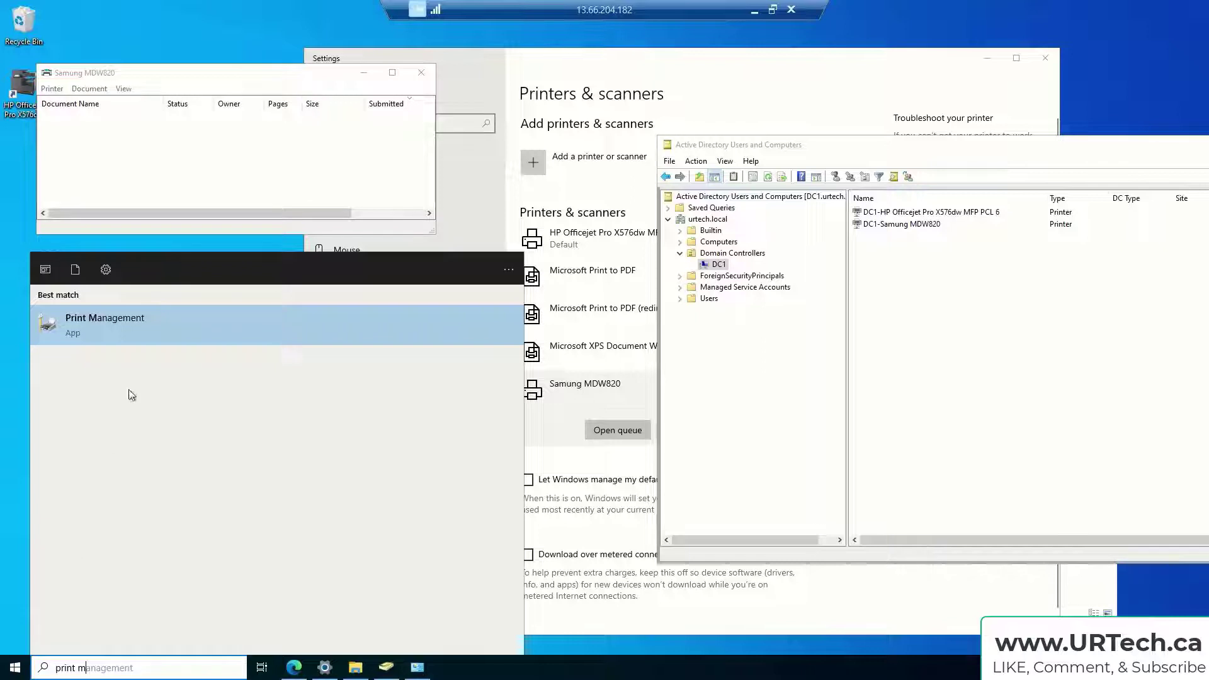
{"action": "left_click", "coordinate": [223, 234]}
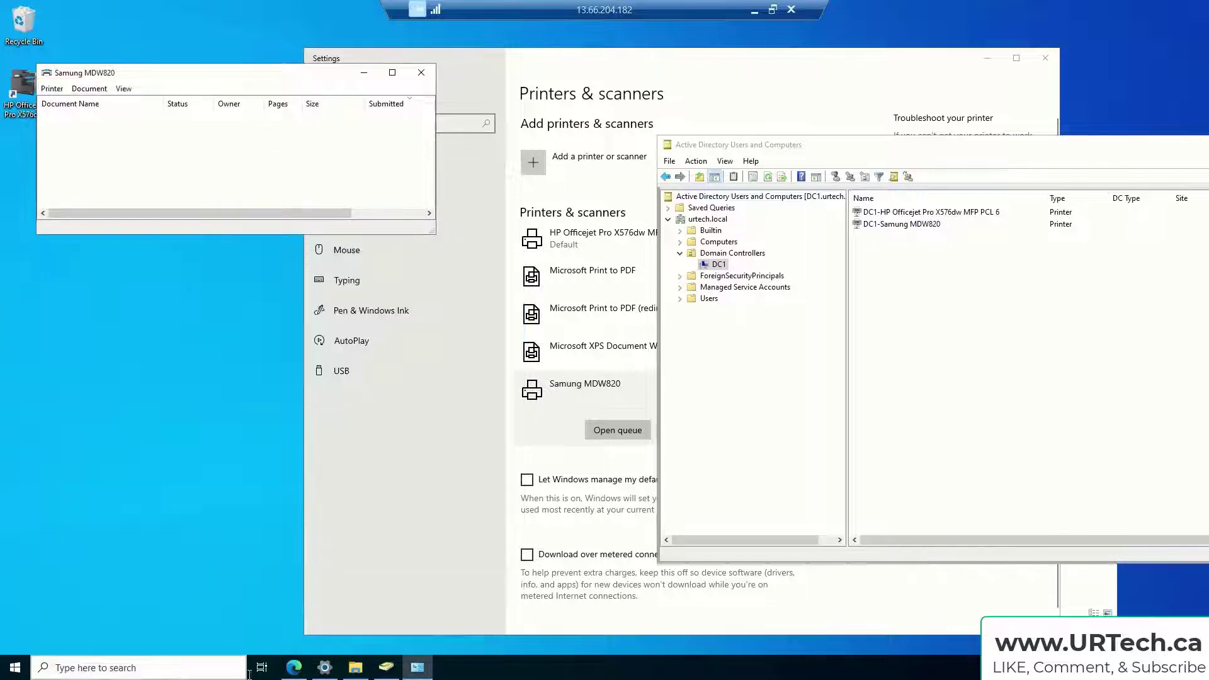
Step: Search Start for 'add re' and launch Server Manager from the result
{"action": "left_click", "coordinate": [16, 669]}
{"action": "type", "text": "add re"}
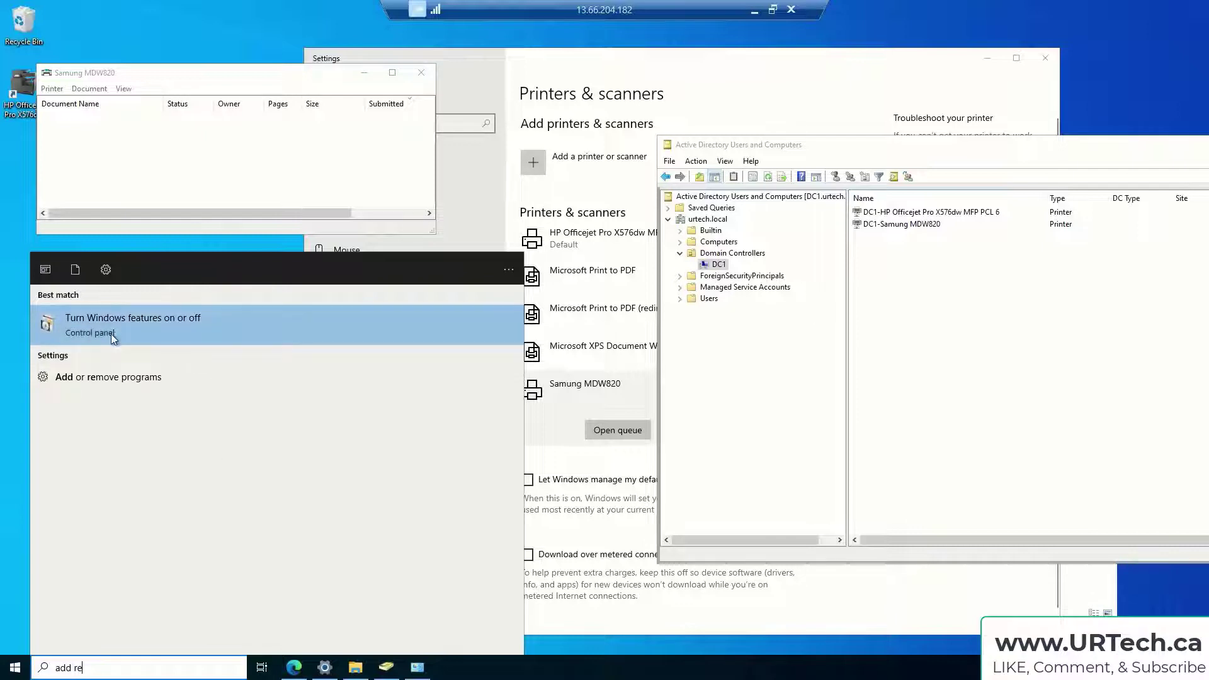
{"action": "left_click", "coordinate": [140, 319]}
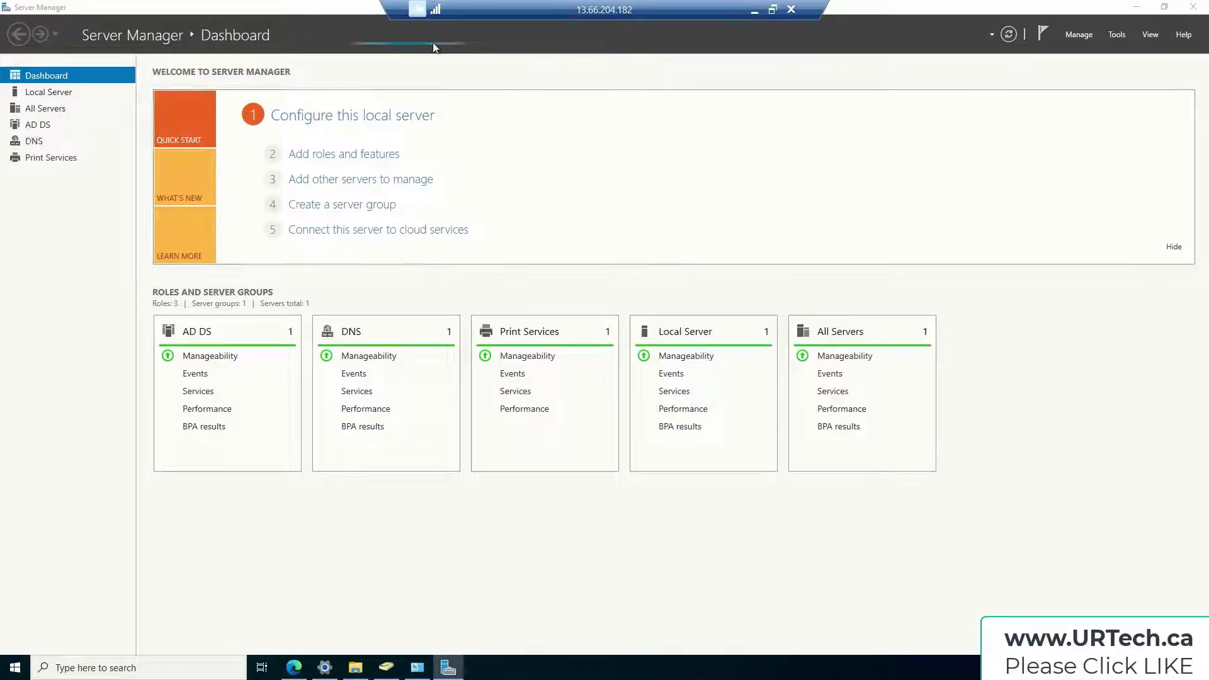
Step: Start the Add Roles and Features wizard, then cancel it
{"action": "left_click", "coordinate": [344, 154]}
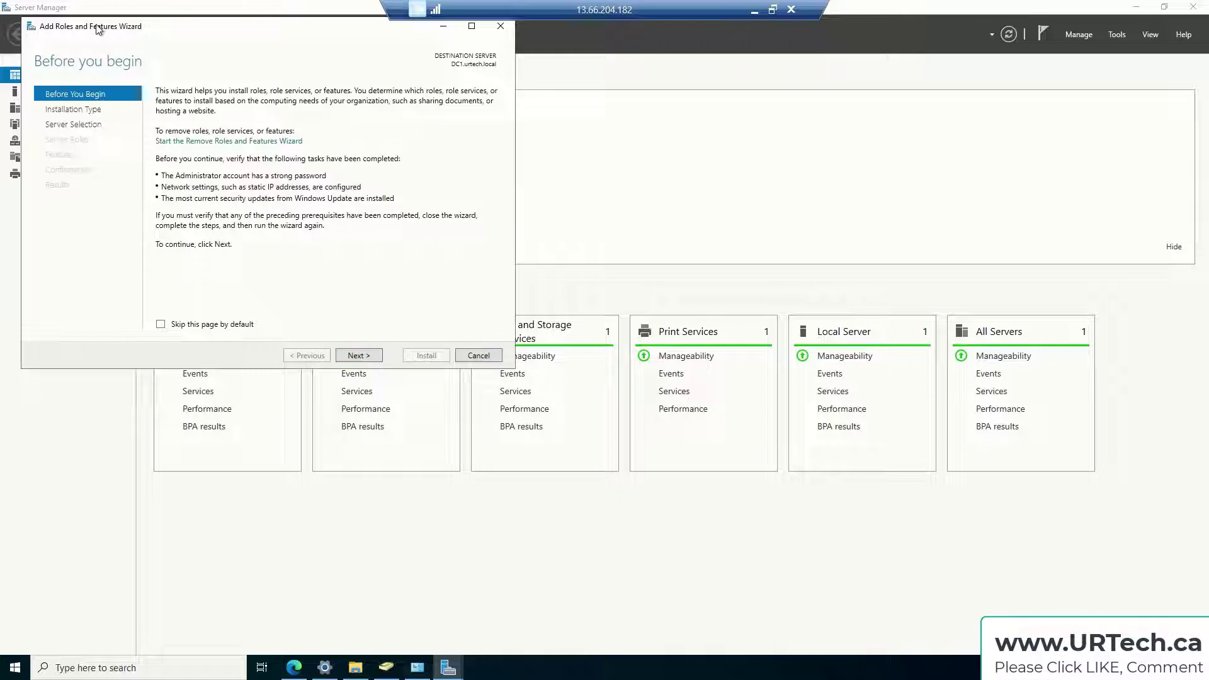
{"action": "left_click_drag", "start_coordinate": [97, 30], "coordinate": [124, 64]}
{"action": "left_click", "coordinate": [510, 390]}
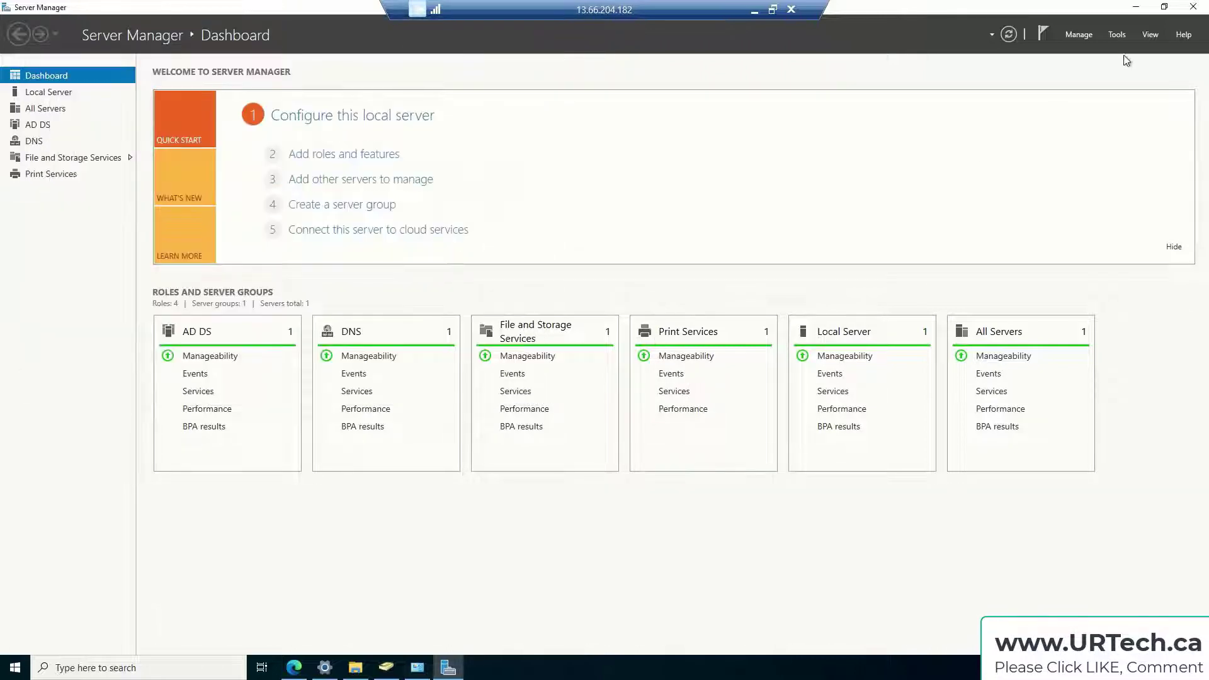
Step: Step the wizard to Server Roles on DC1, expand Print and Document Services, then cancel
{"action": "left_click", "coordinate": [1075, 35]}
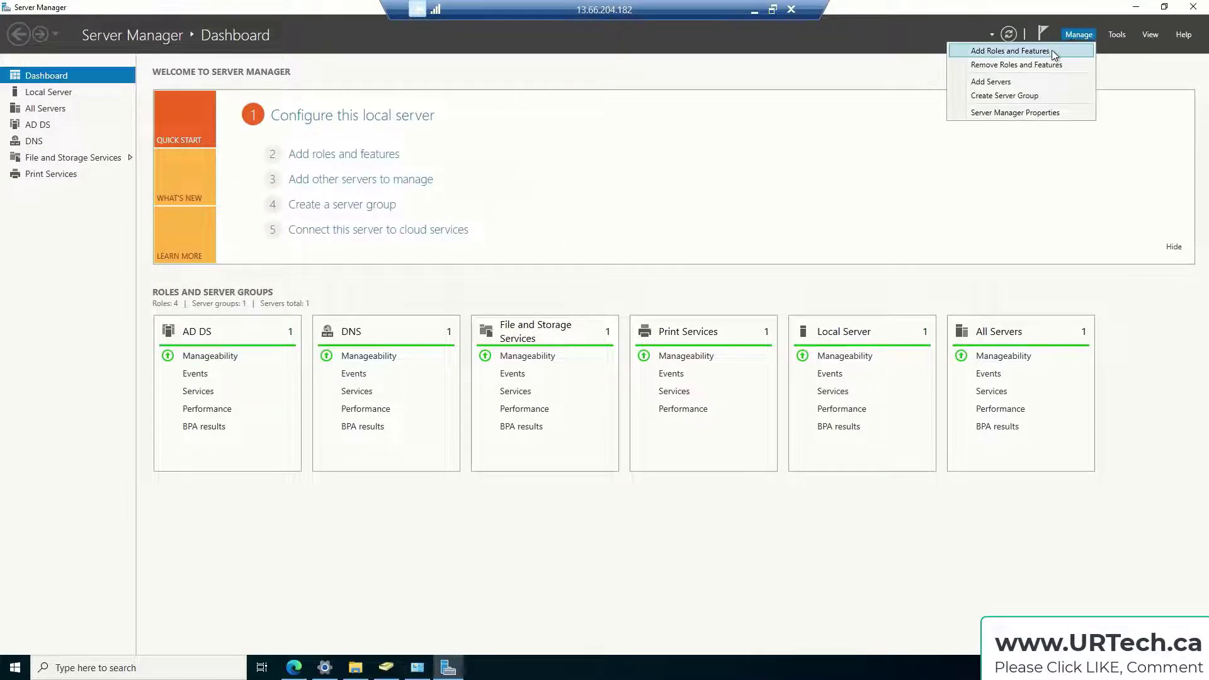
{"action": "left_click", "coordinate": [1052, 51]}
{"action": "left_click", "coordinate": [373, 371]}
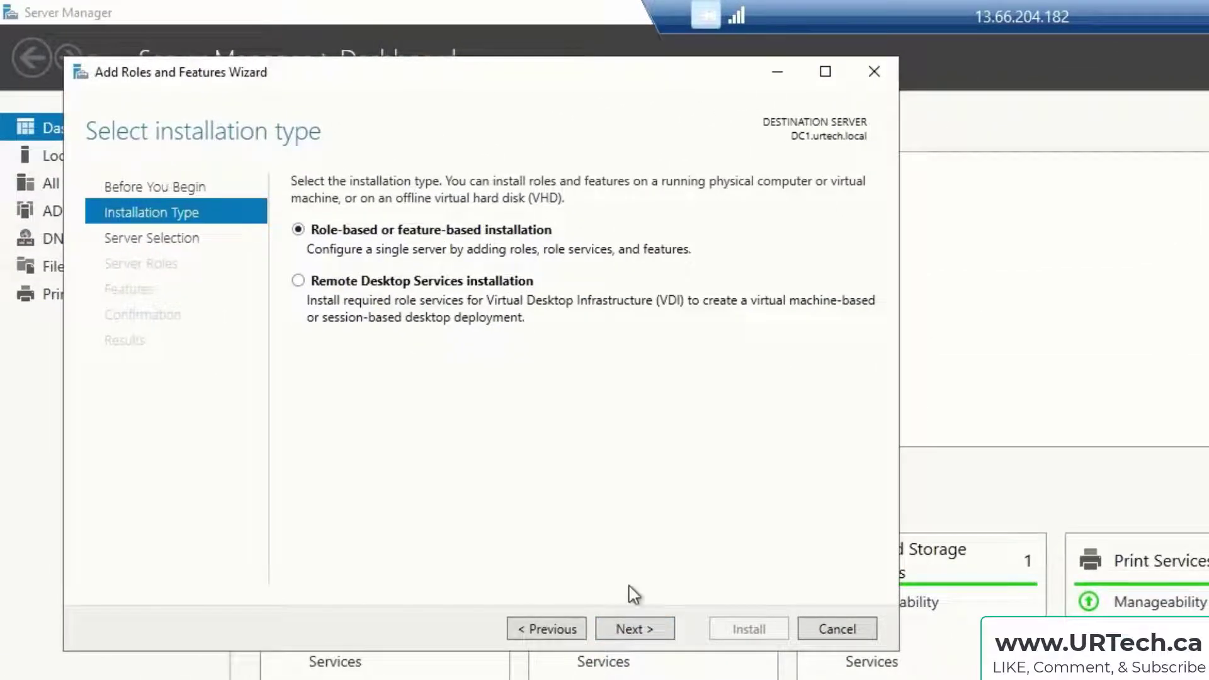
{"action": "left_click", "coordinate": [642, 637]}
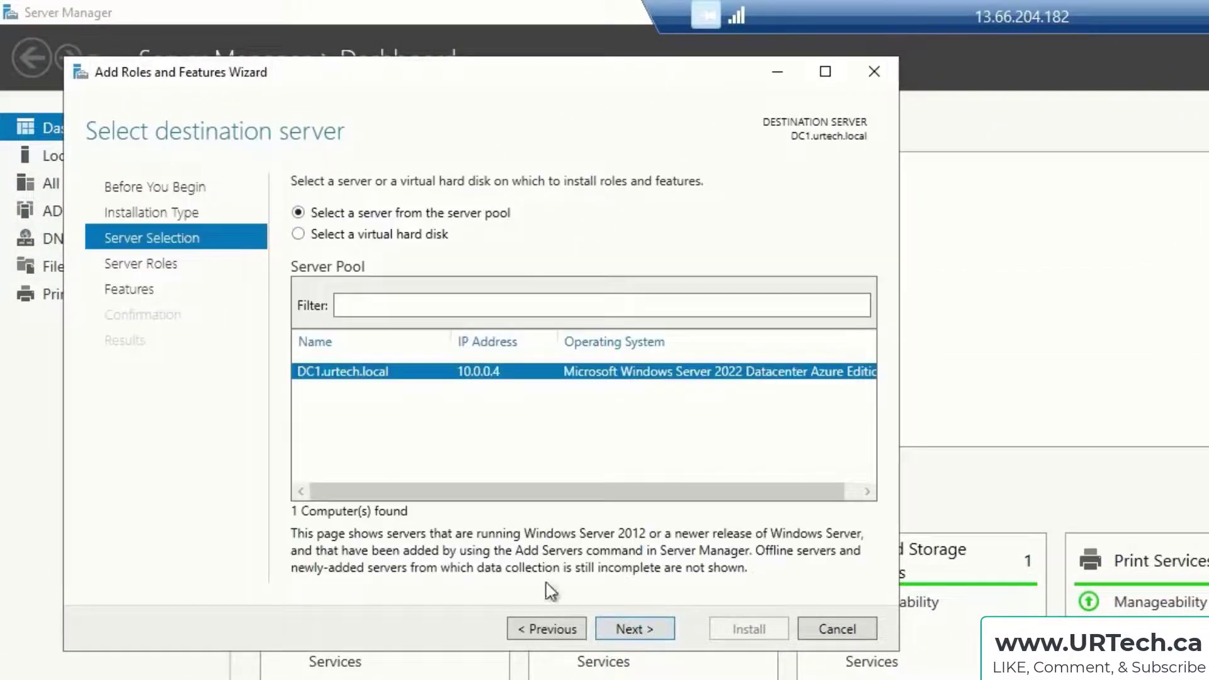
{"action": "left_click", "coordinate": [633, 638]}
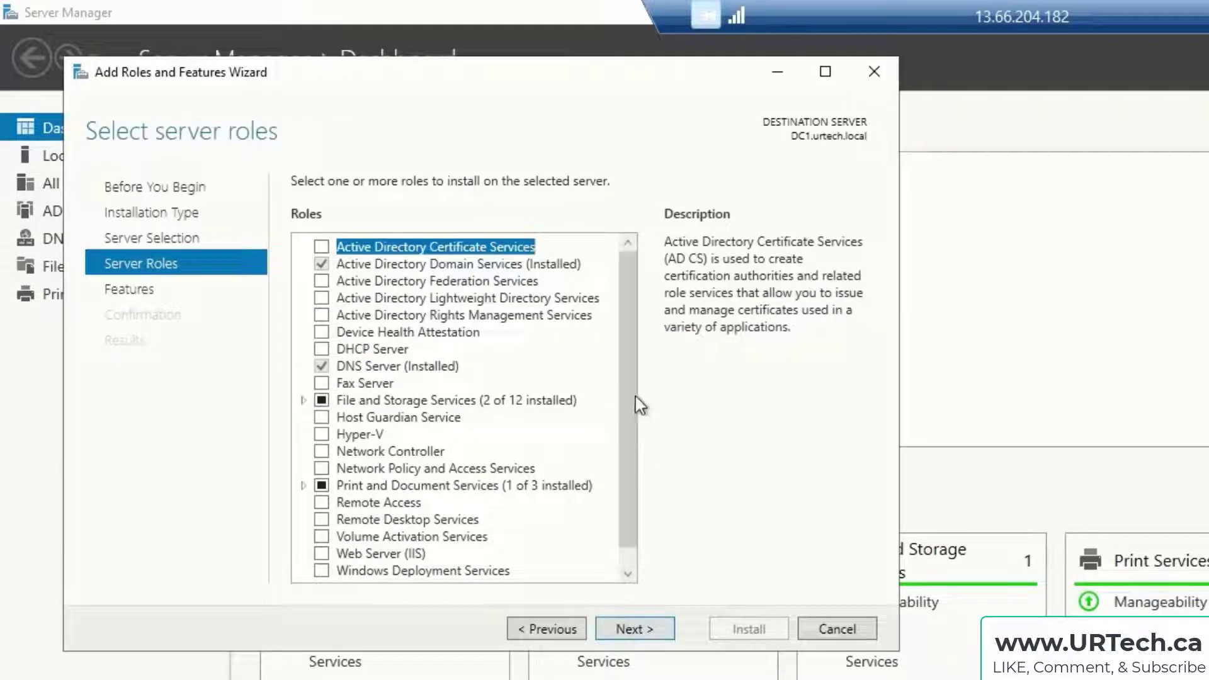
{"action": "left_click", "coordinate": [302, 485]}
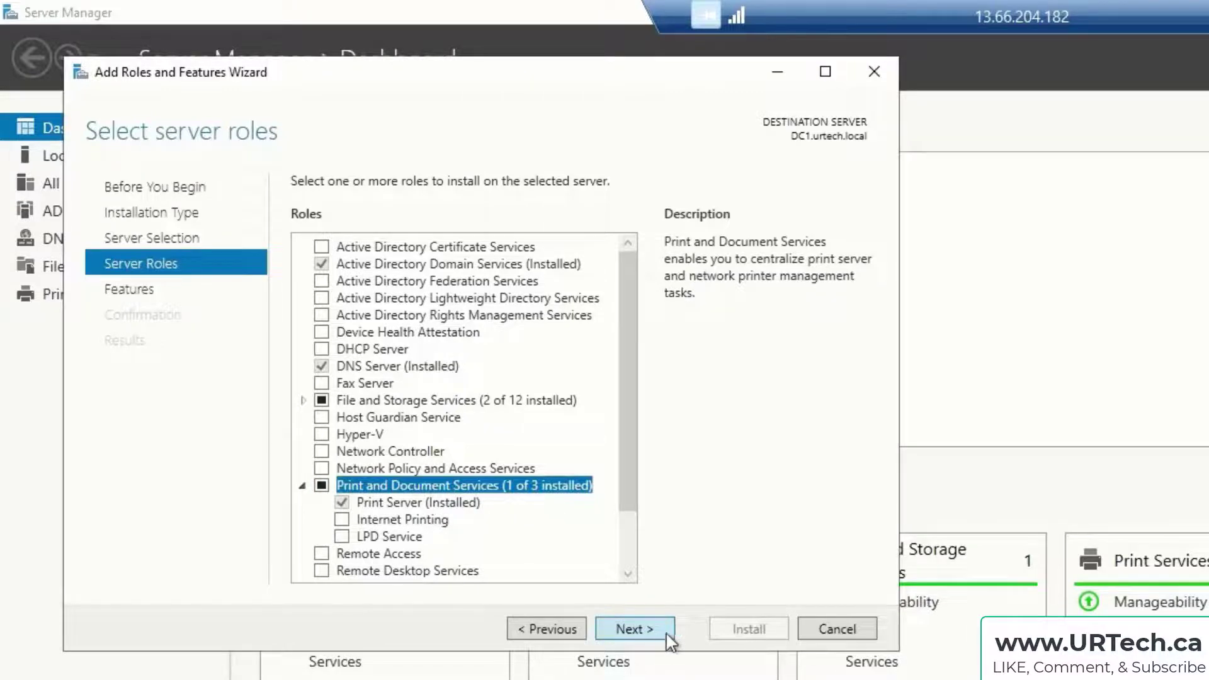
{"action": "left_click", "coordinate": [837, 632]}
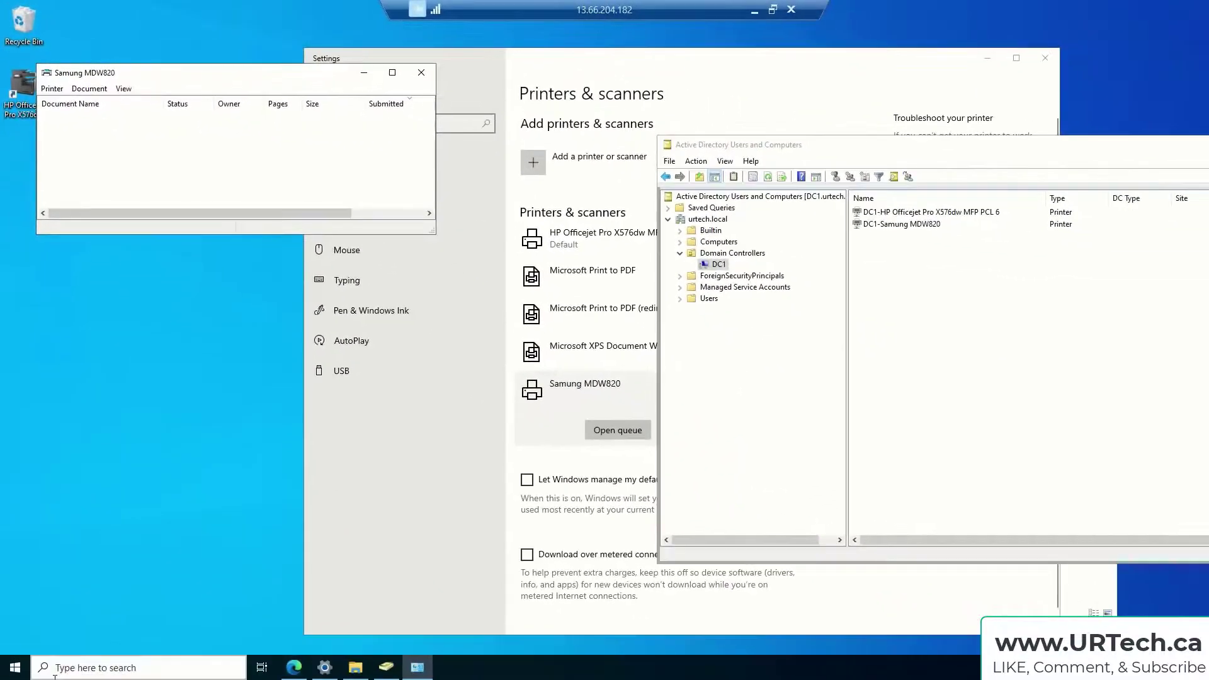
Step: Relaunch Print Management by searching 'print m' in Start
{"action": "left_click", "coordinate": [139, 668]}
{"action": "left_click", "coordinate": [13, 669]}
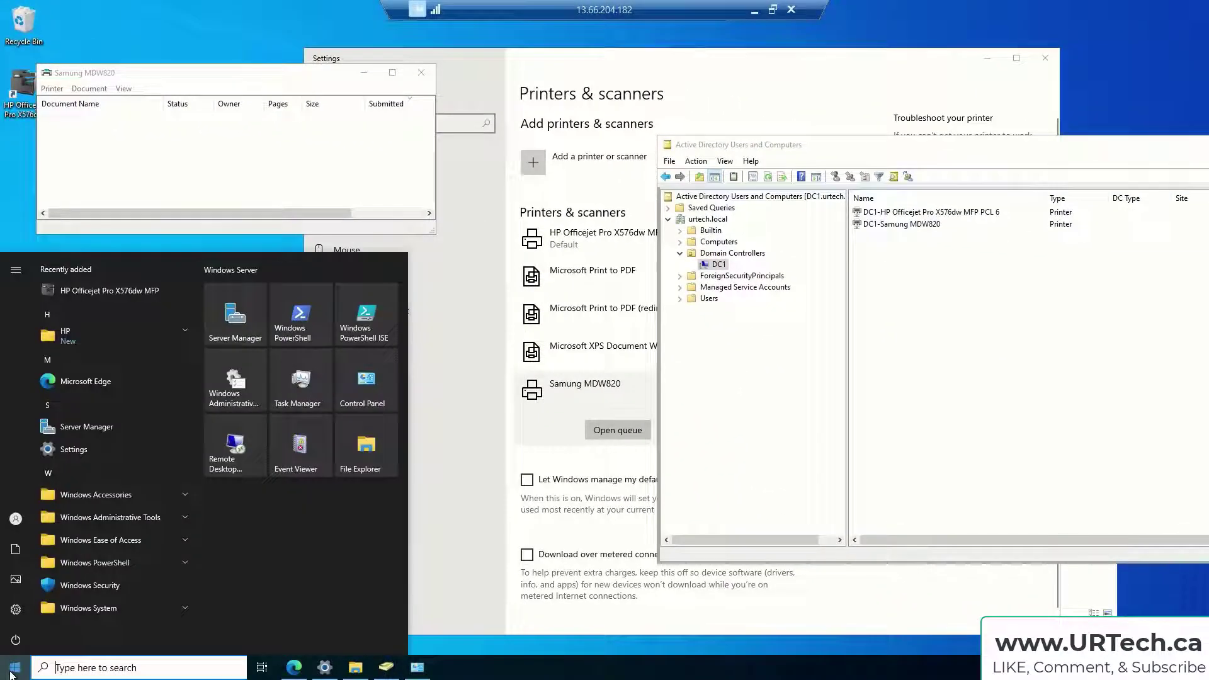
{"action": "type", "text": "print m"}
{"action": "key", "text": "Return"}
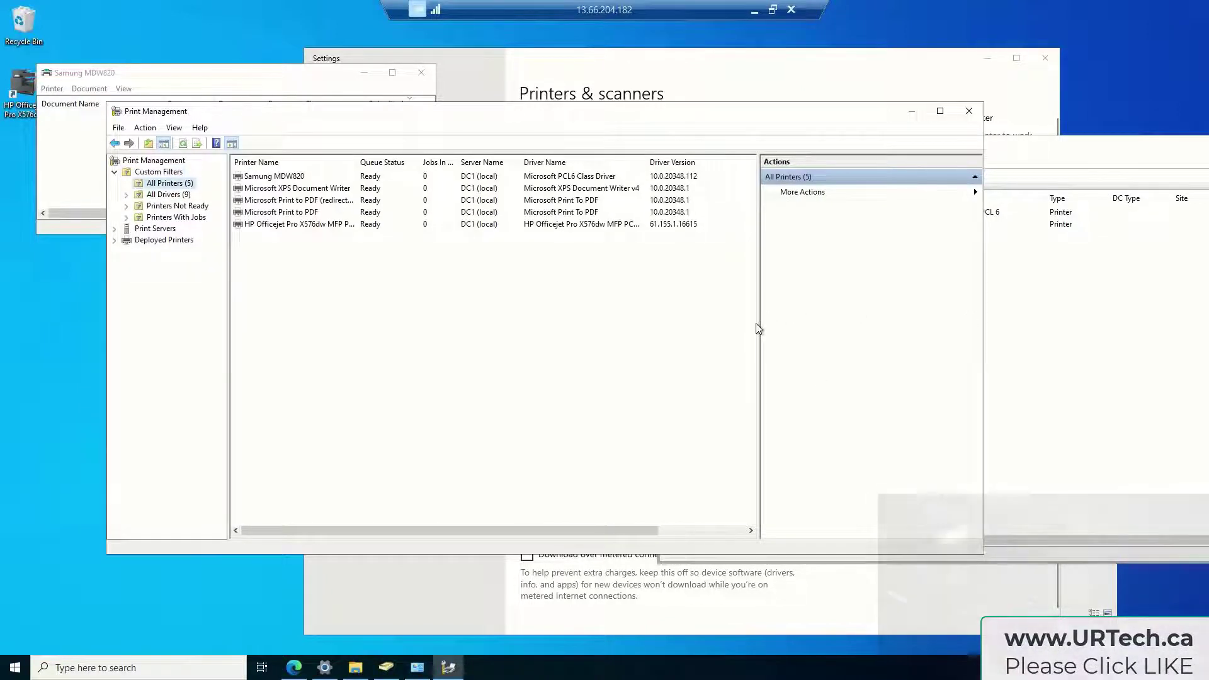
Step: Widen the printer list to show Driver Type and the full Jobs In Queue column
{"action": "left_click_drag", "start_coordinate": [758, 322], "coordinate": [887, 322]}
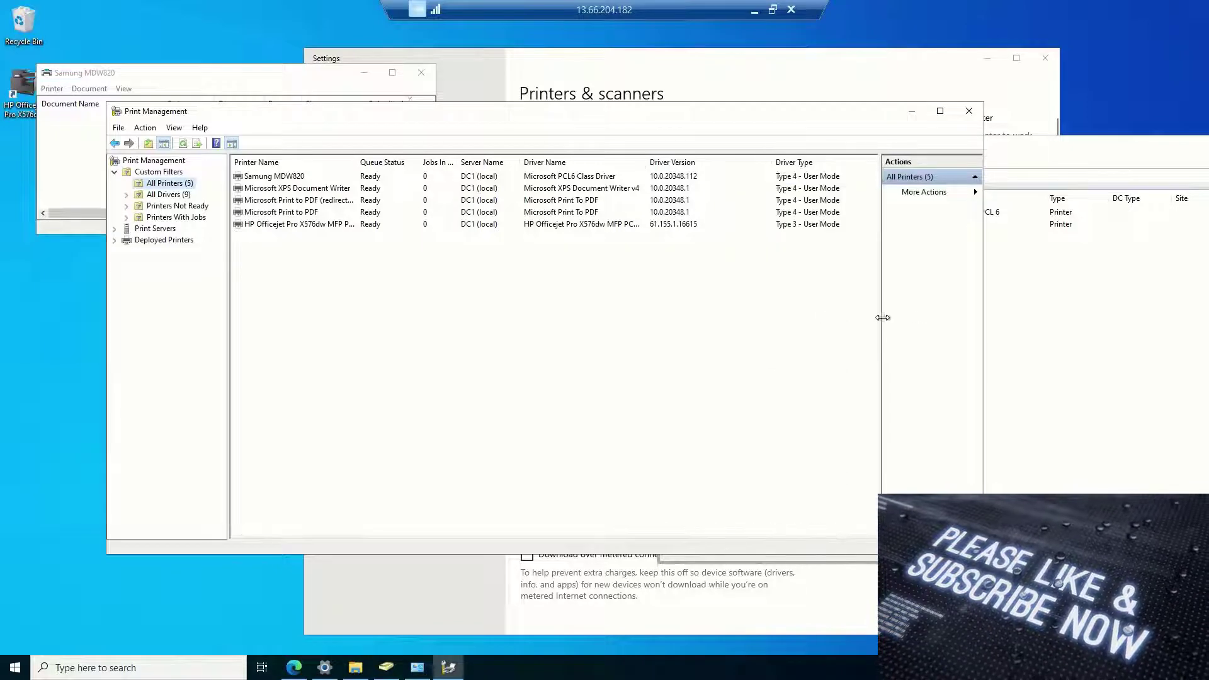
{"action": "left_click", "coordinate": [435, 177]}
{"action": "left_click_drag", "start_coordinate": [478, 162], "coordinate": [499, 162]}
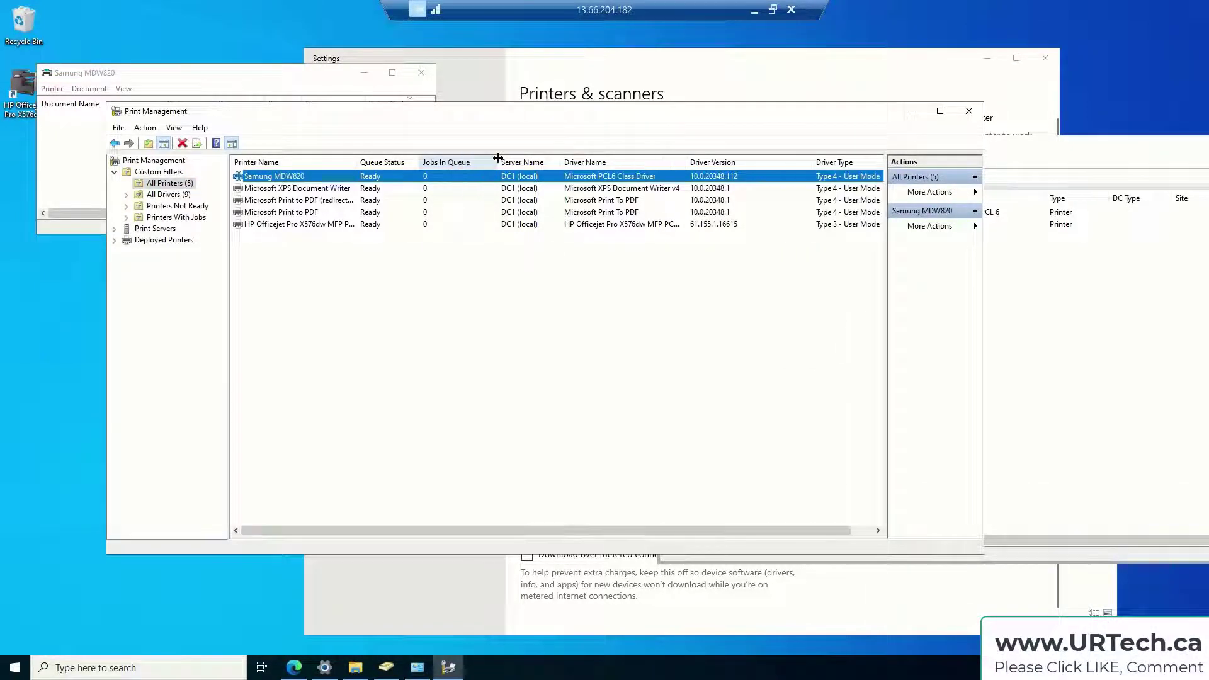
{"action": "double_click", "coordinate": [297, 181]}
{"action": "key", "text": "Escape"}
{"action": "left_click", "coordinate": [271, 226]}
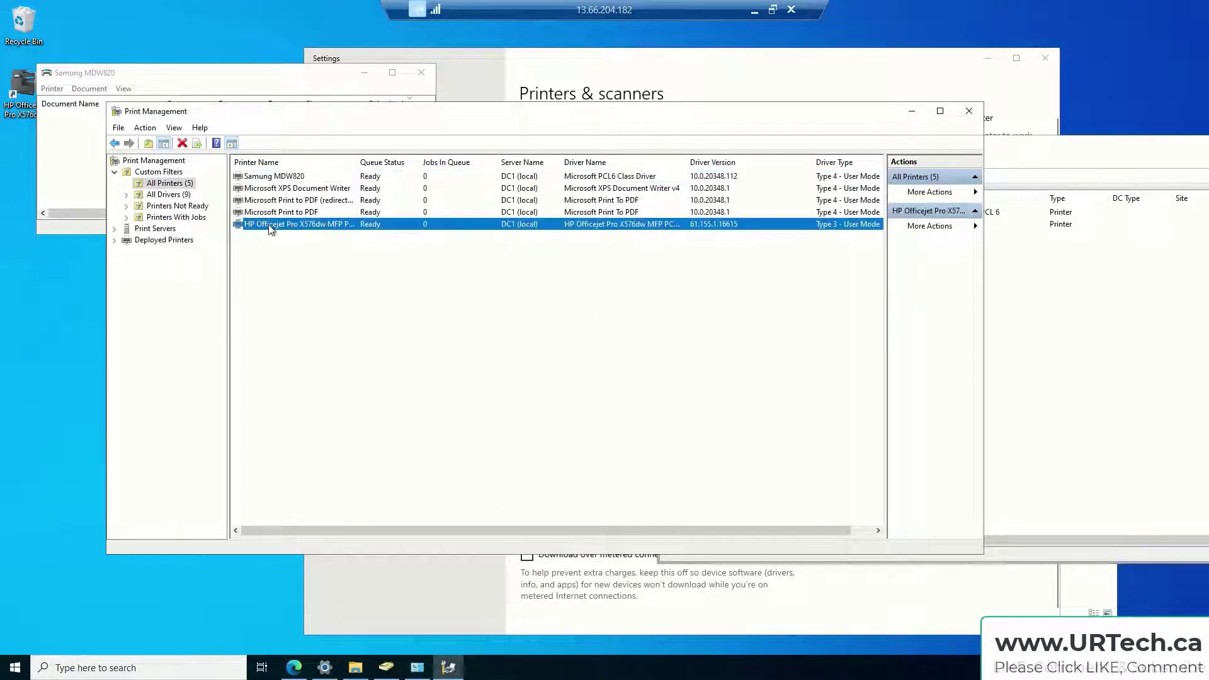
Step: Show the HP Officejet Pro X576dw MFP PCL 6 properties, with its Human Resources location
{"action": "double_click", "coordinate": [271, 227]}
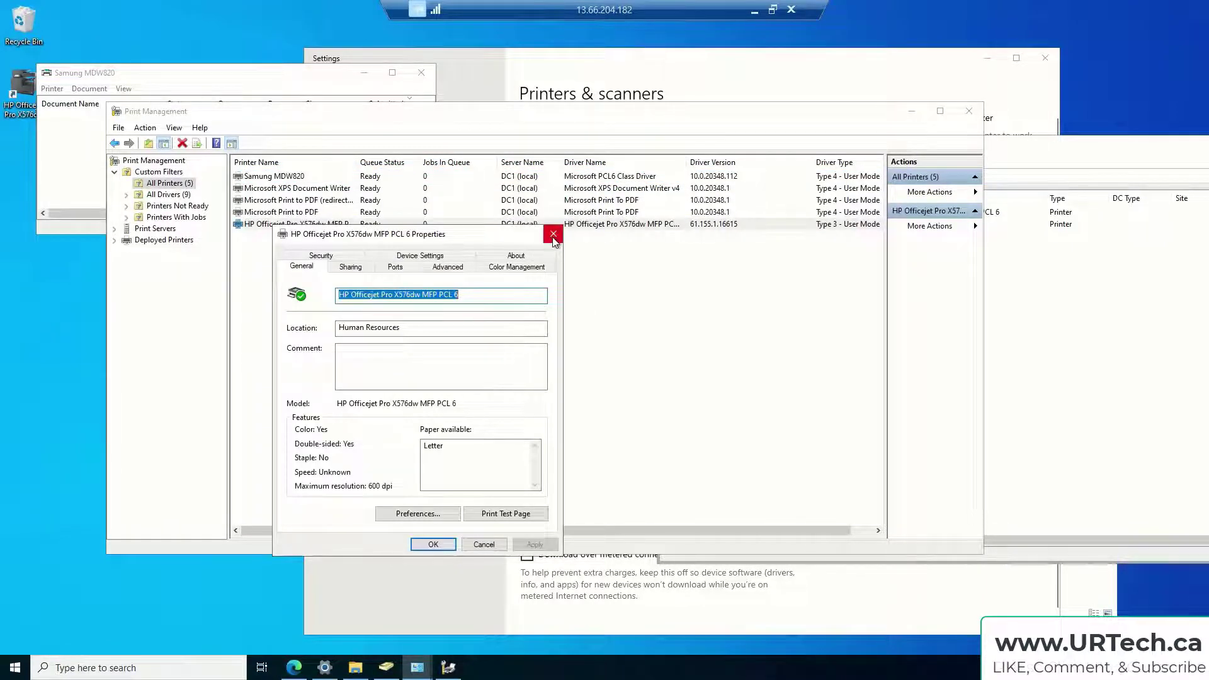